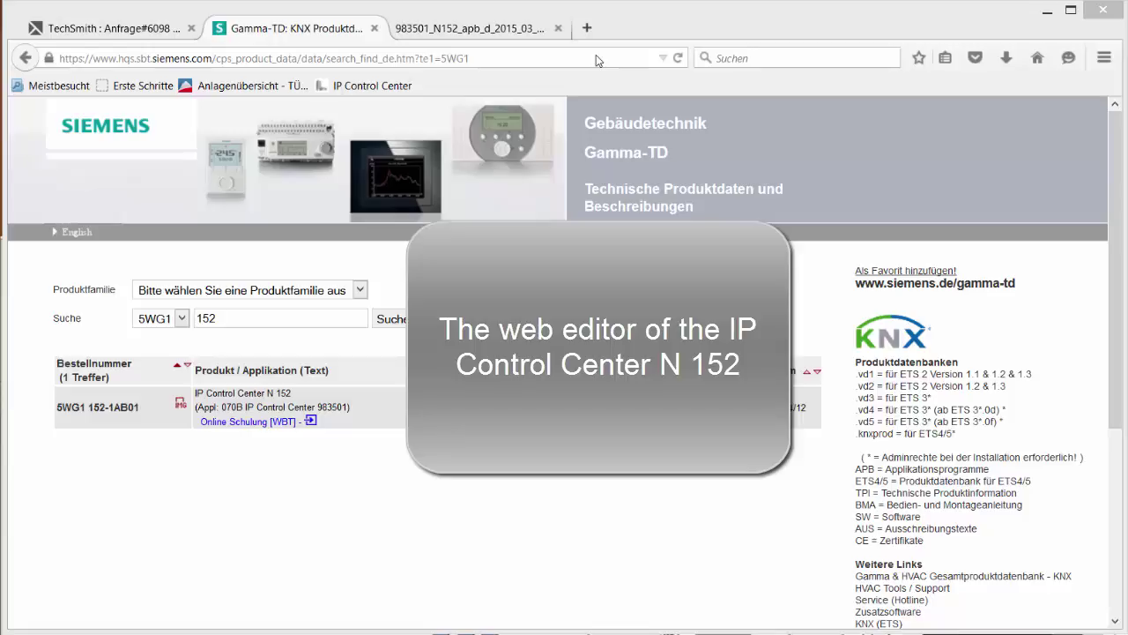
# Open a new empty Firefox tab beside the Siemens Gamma-TD IP Control Center N 152 page
pyautogui.click(587, 28)
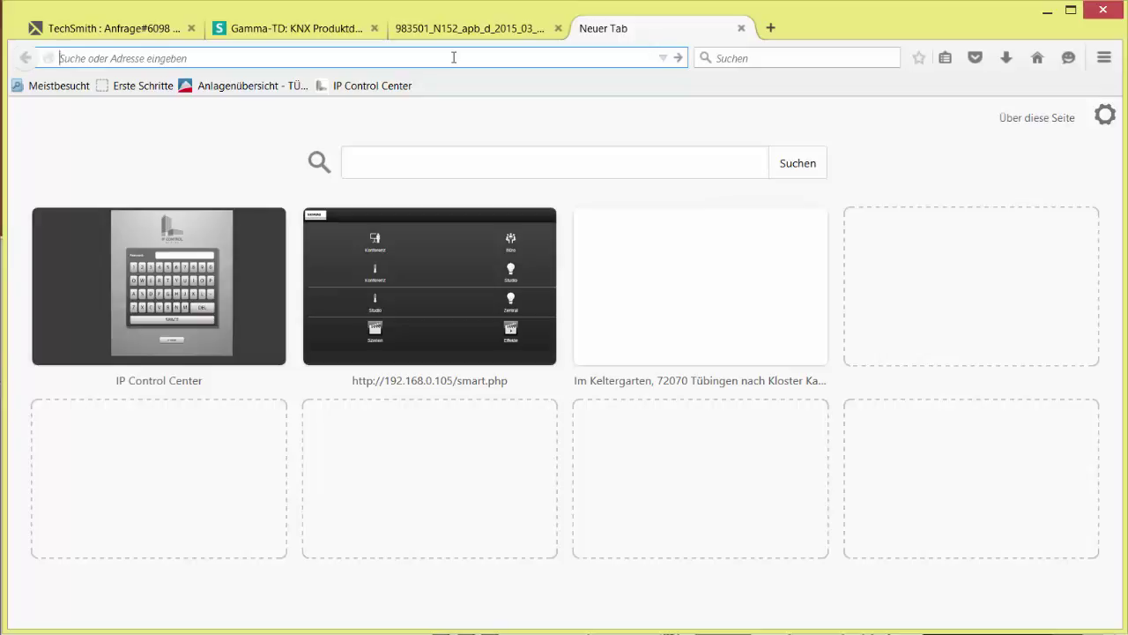
# Enter the editor address 192.168.2.240/editor in the new tab's address bar
pyautogui.write('19')
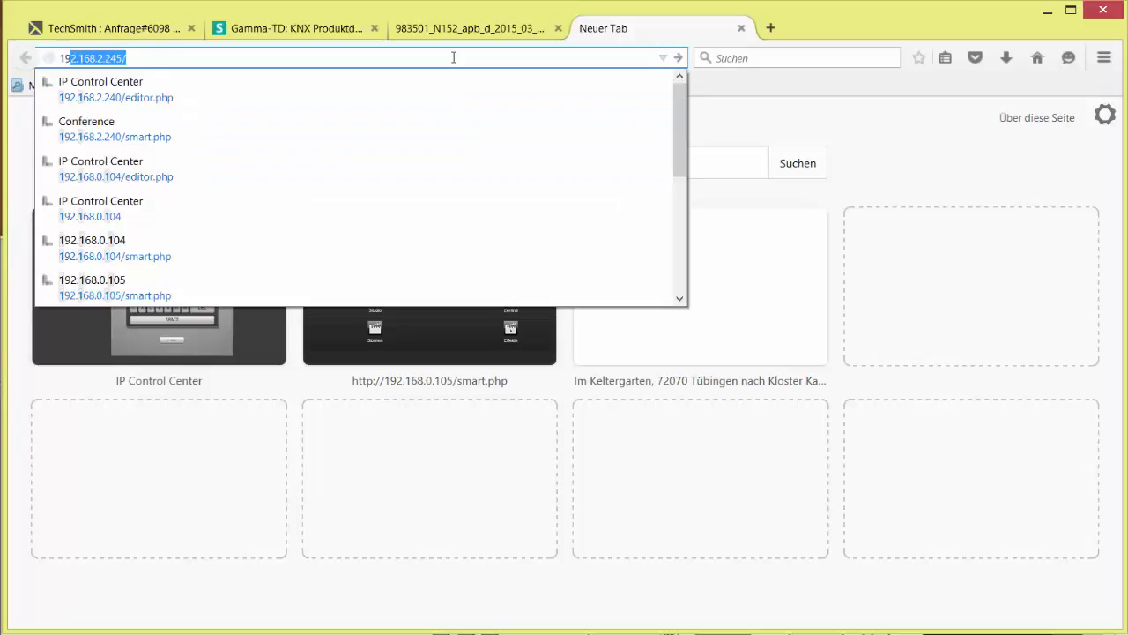
pyautogui.write('2')
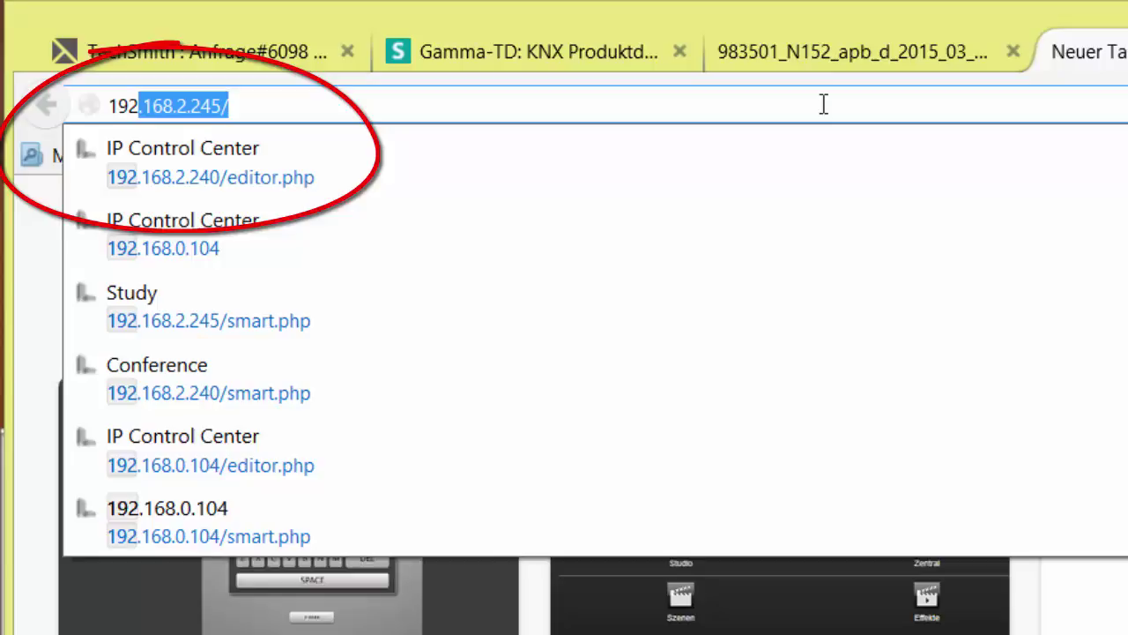
pyautogui.write('.')
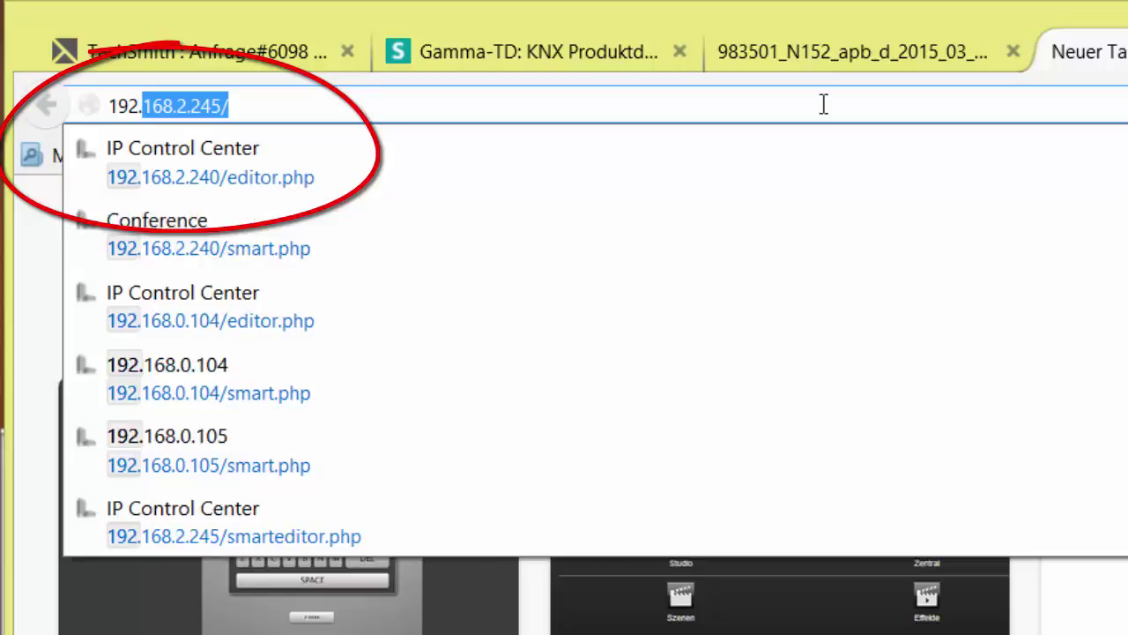
pyautogui.write('1')
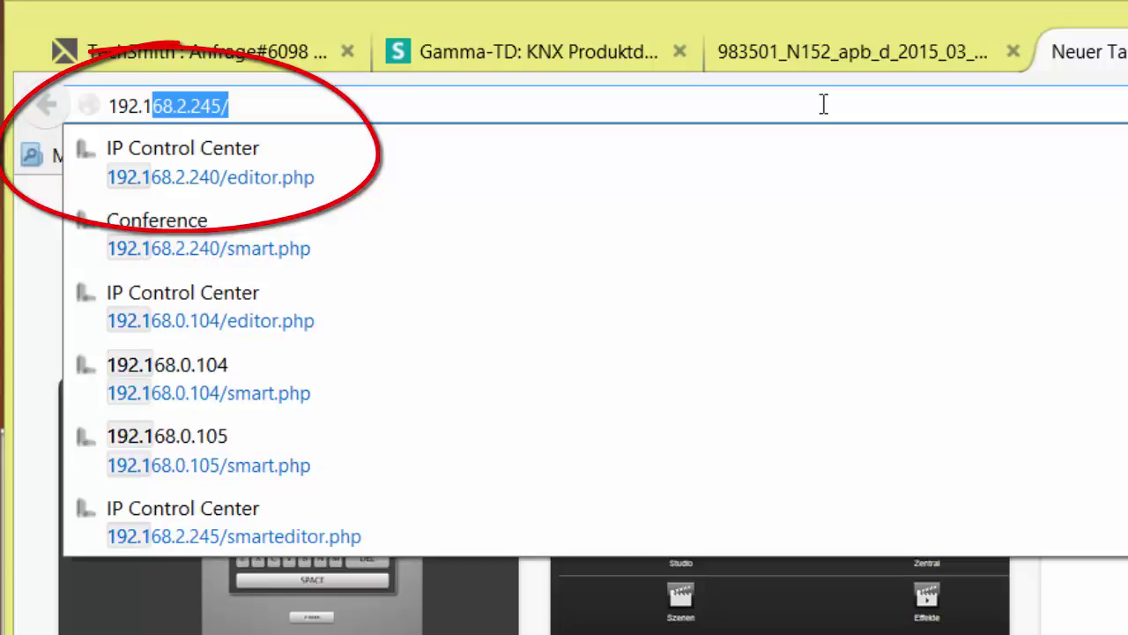
pyautogui.write('68')
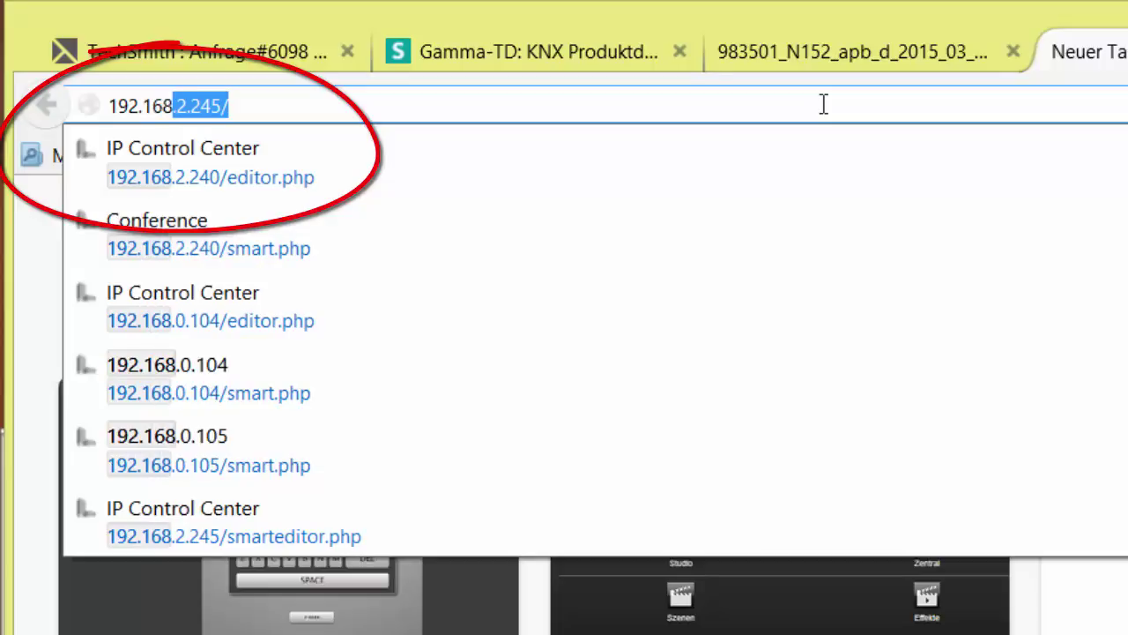
pyautogui.write('.2.240')
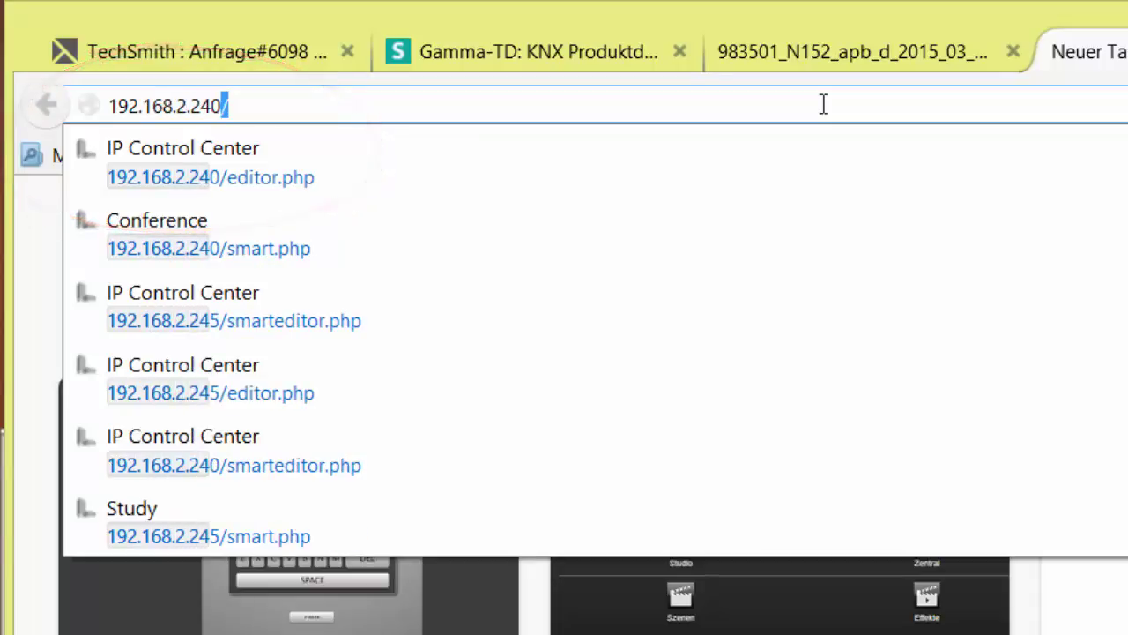
pyautogui.write('/')
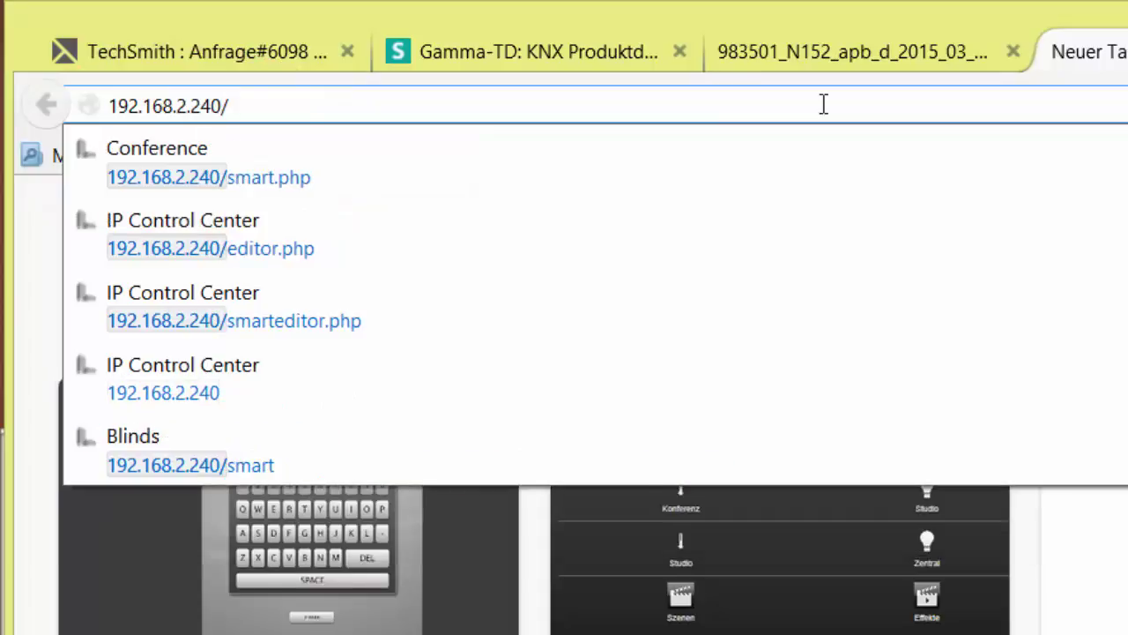
pyautogui.write('editor')
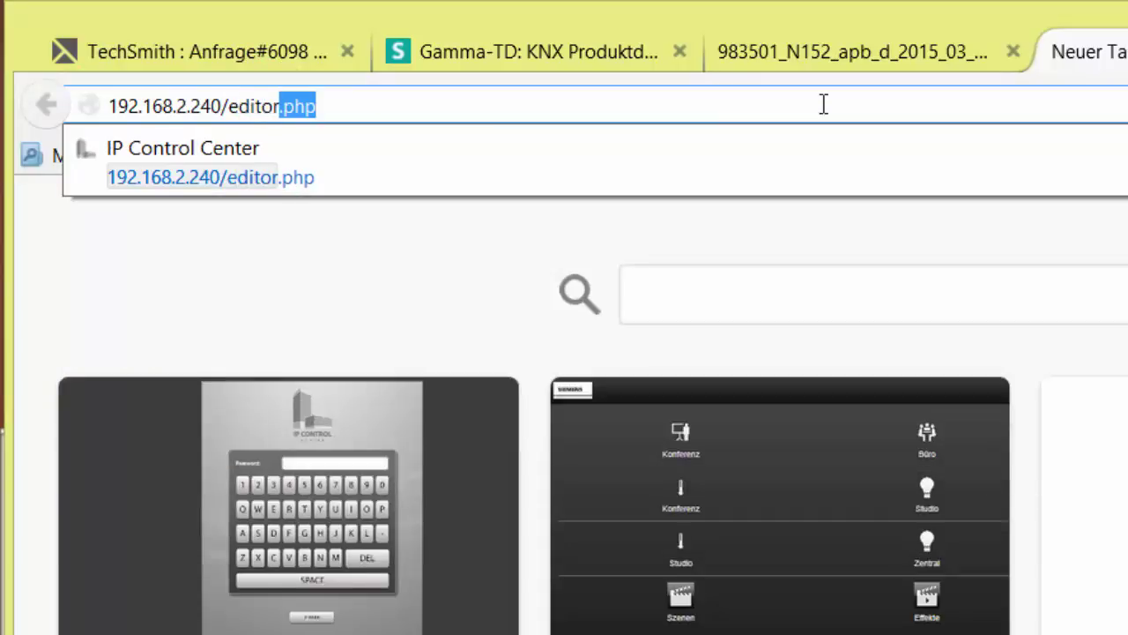
# Load the editor, log in, and save English as the interface language, accepting the restart notice
pyautogui.press('Return')
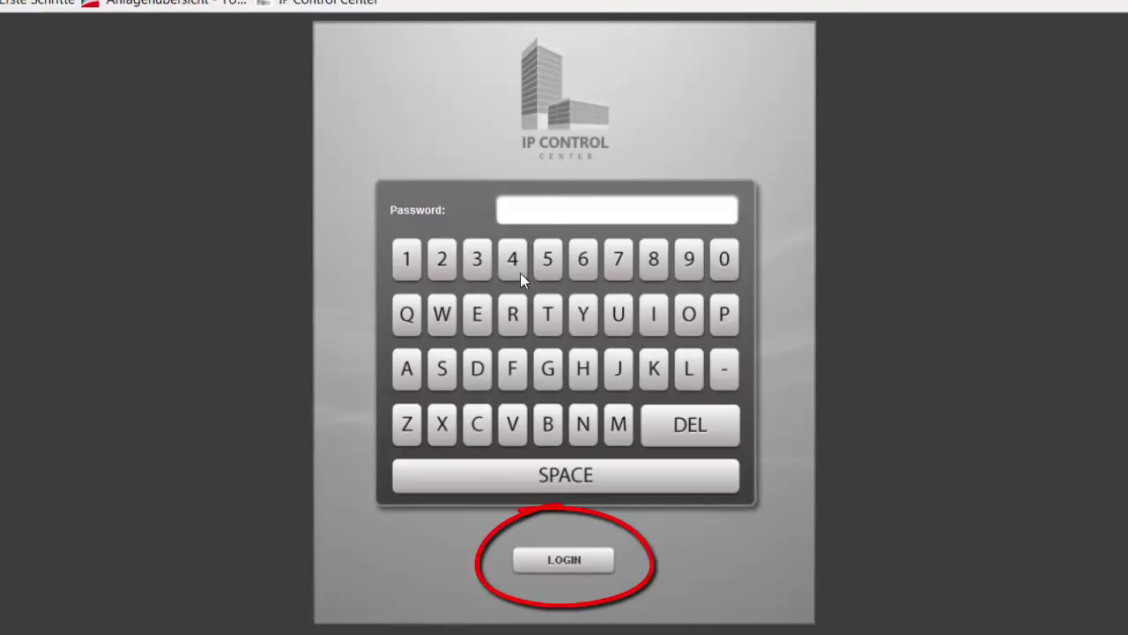
pyautogui.click(587, 560)
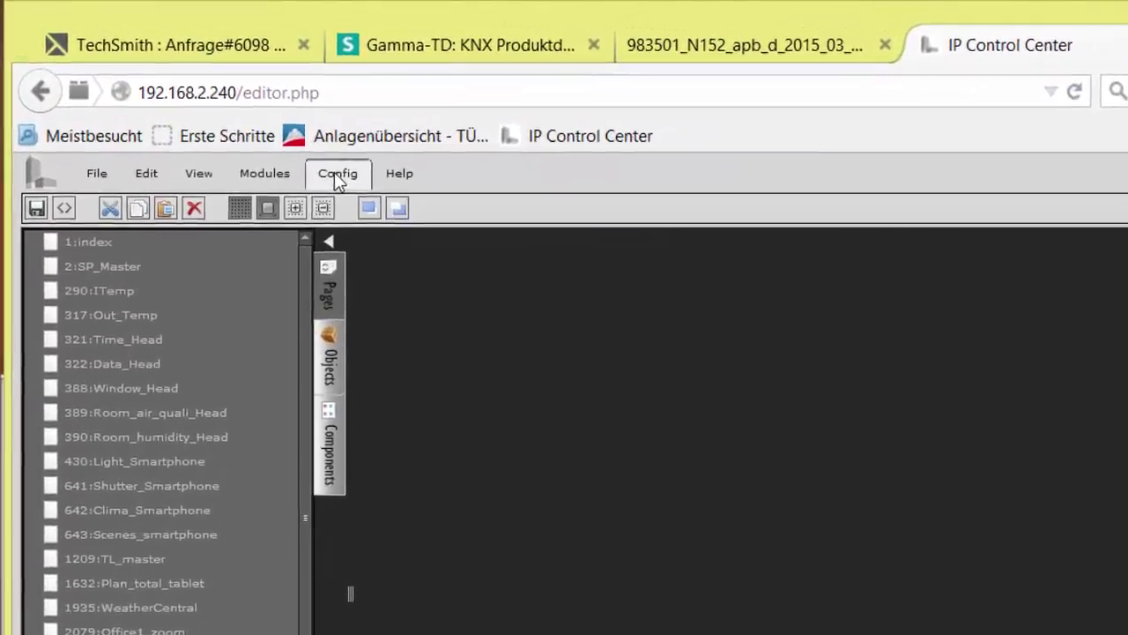
pyautogui.click(338, 175)
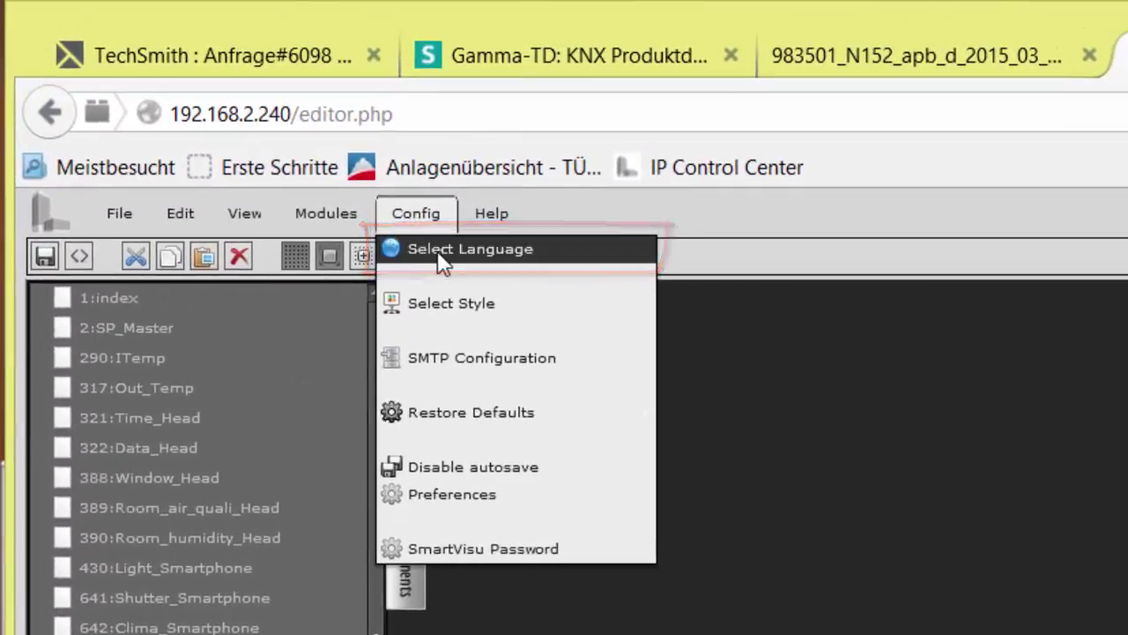
pyautogui.click(443, 255)
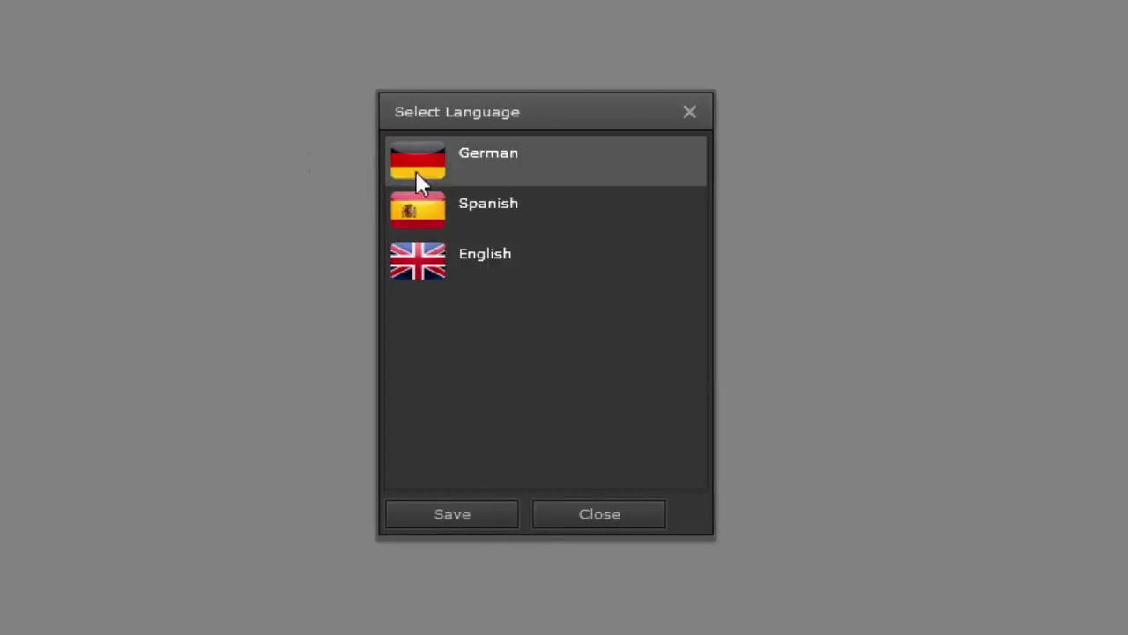
pyautogui.click(417, 269)
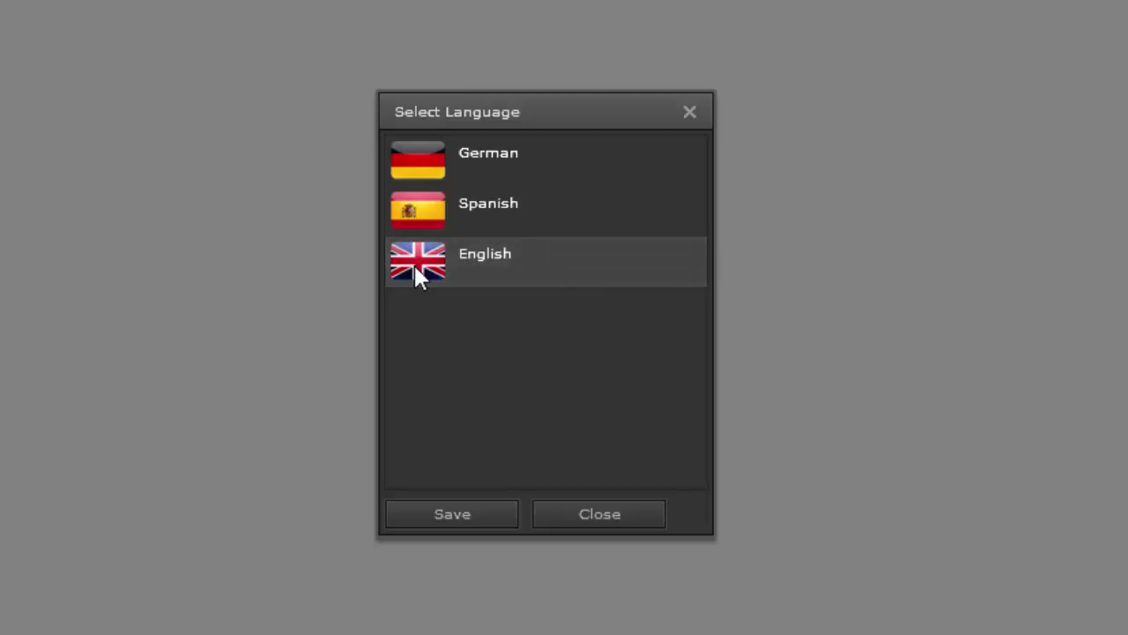
pyautogui.click(461, 514)
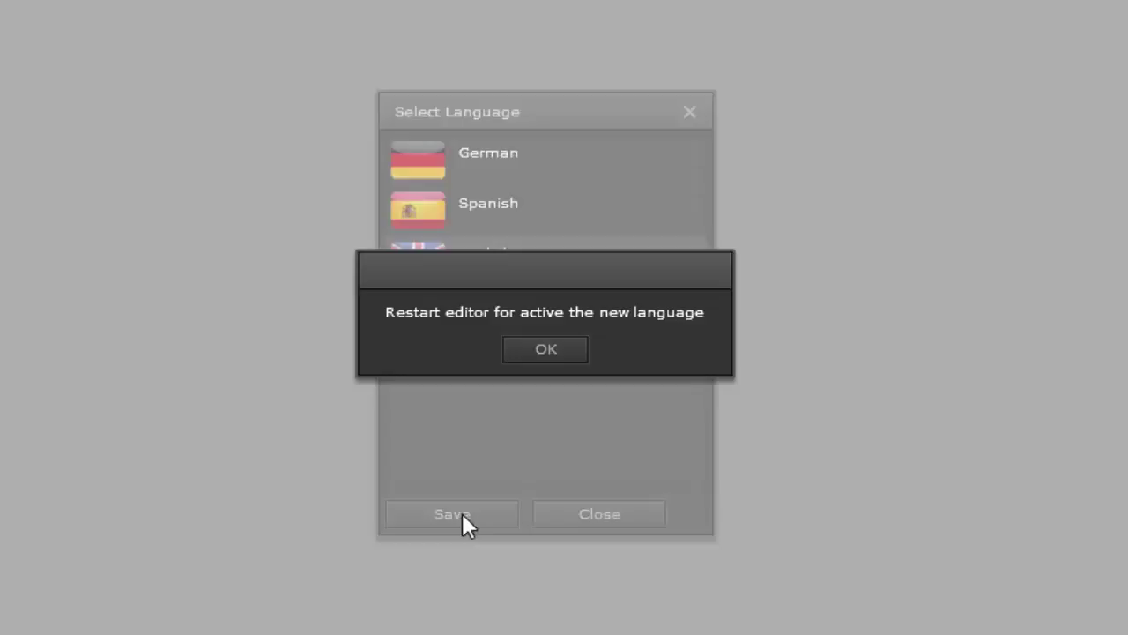
pyautogui.click(542, 350)
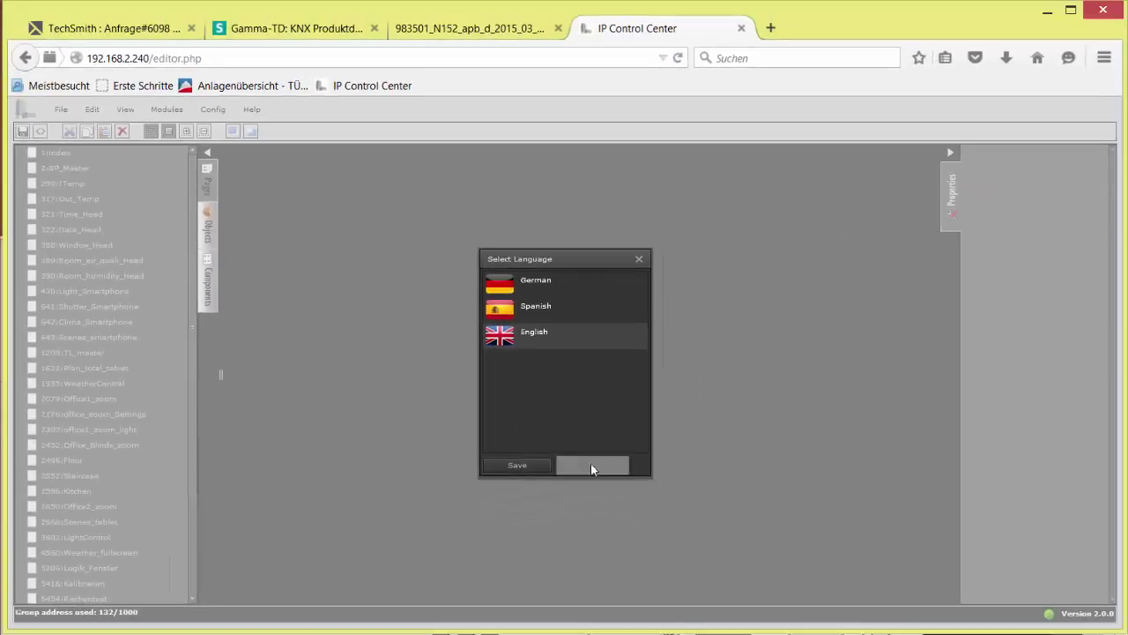
pyautogui.click(592, 489)
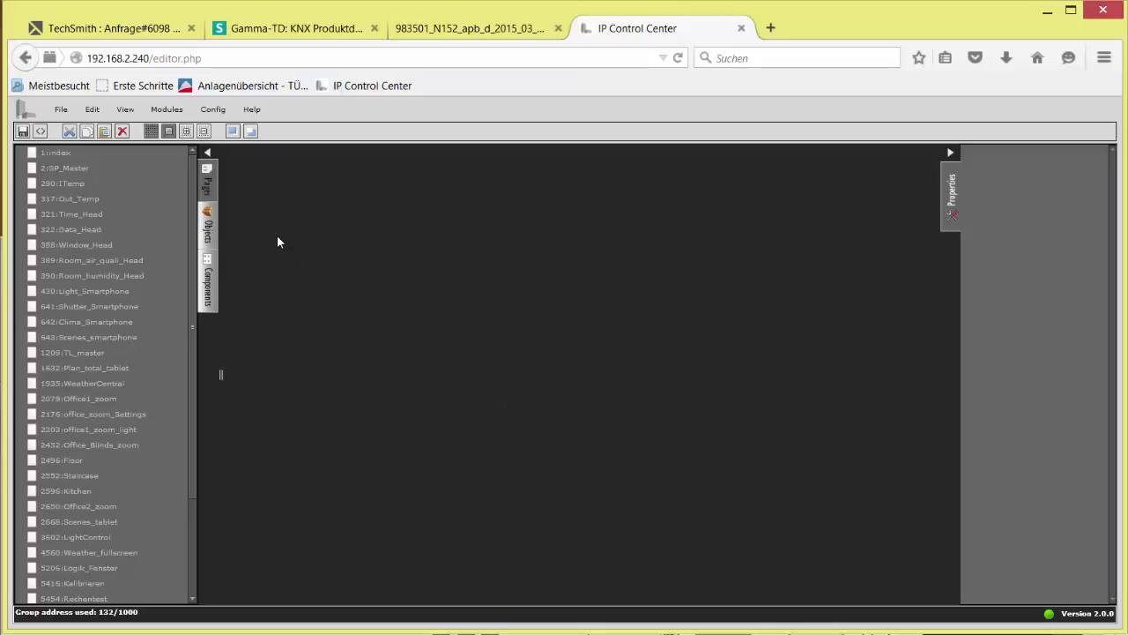
# Open the ESF import options dialog, showing charset ISO-8859-1 with both keep options checked
pyautogui.click(62, 110)
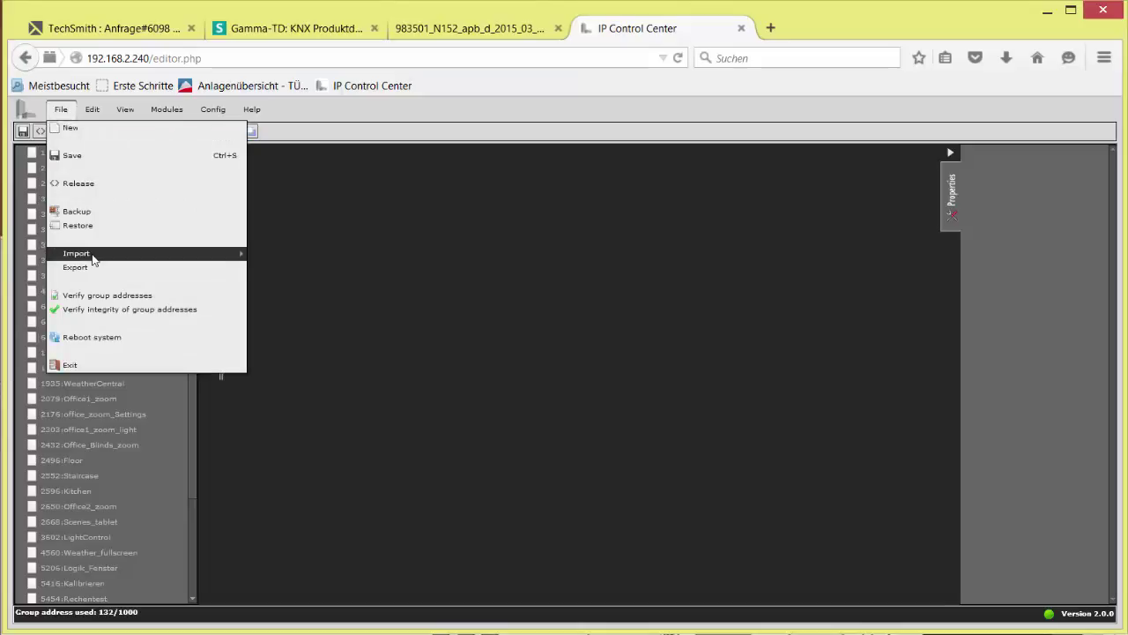
pyautogui.moveTo(94, 257)
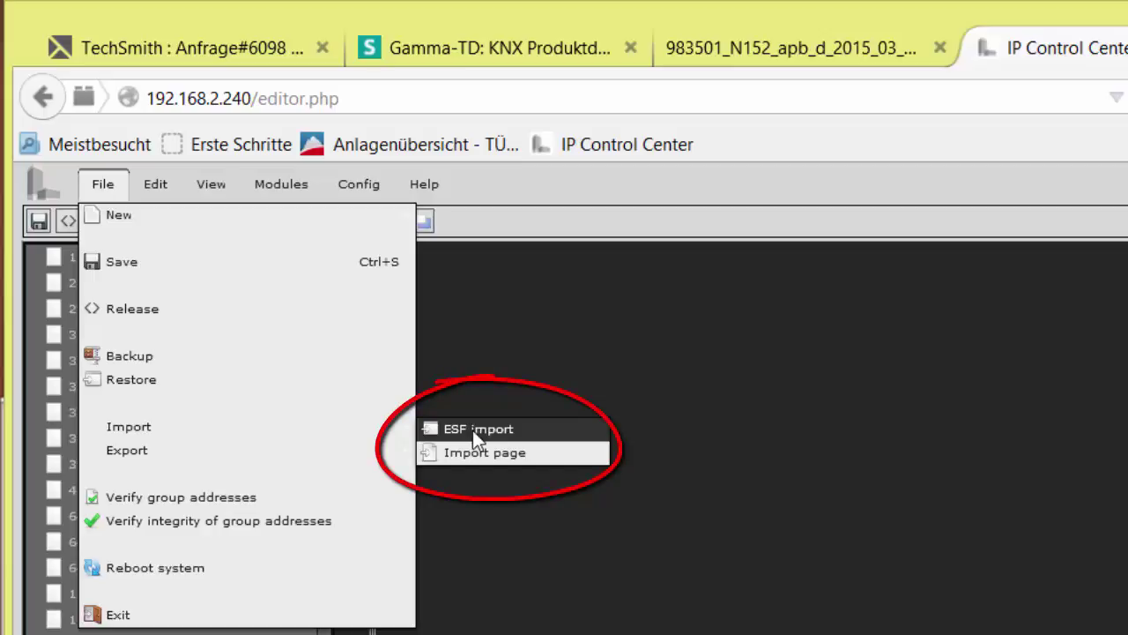
pyautogui.click(473, 430)
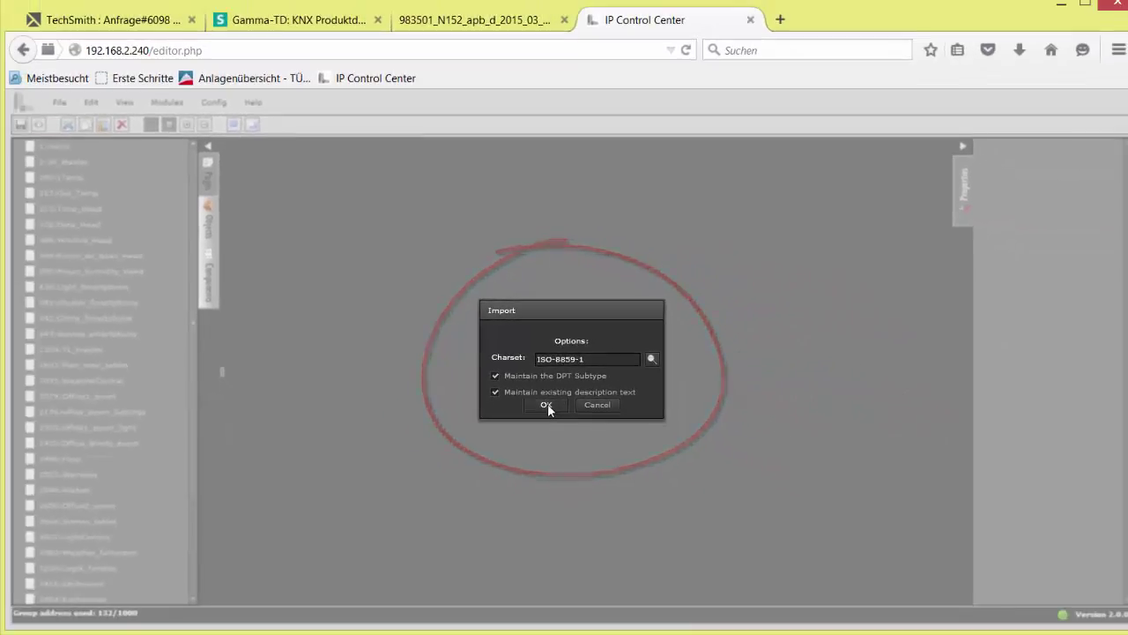
# Import GTK5.0-CS - 280515.esf from D:\KNX\IPCC with the default import options
pyautogui.click(548, 404)
pyautogui.click(114, 228)
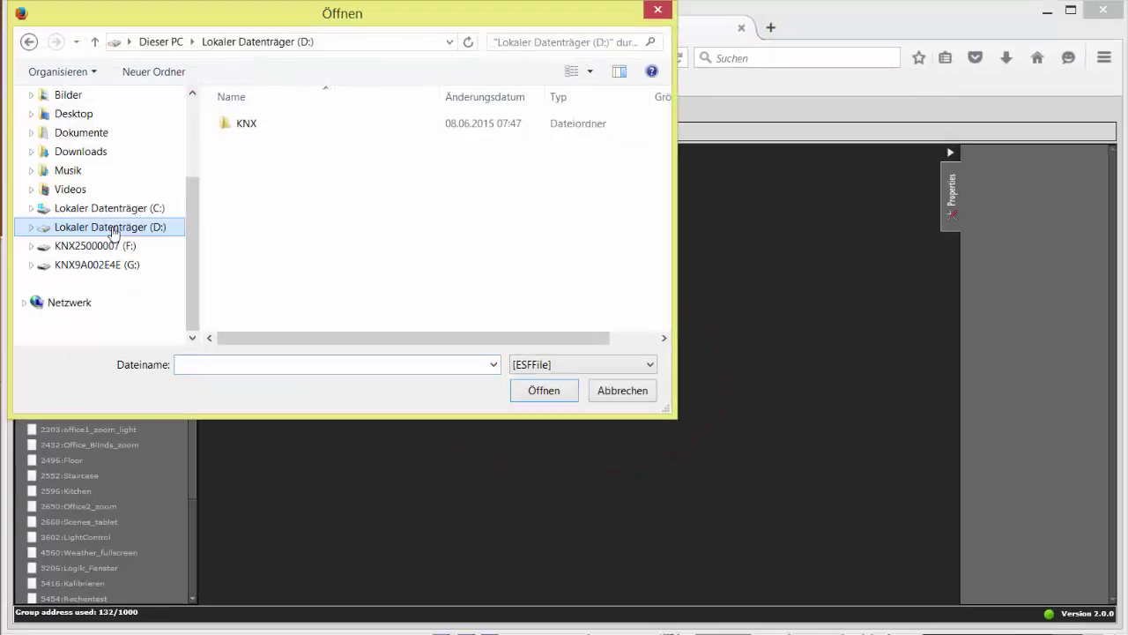
pyautogui.doubleClick(244, 121)
pyautogui.doubleClick(265, 218)
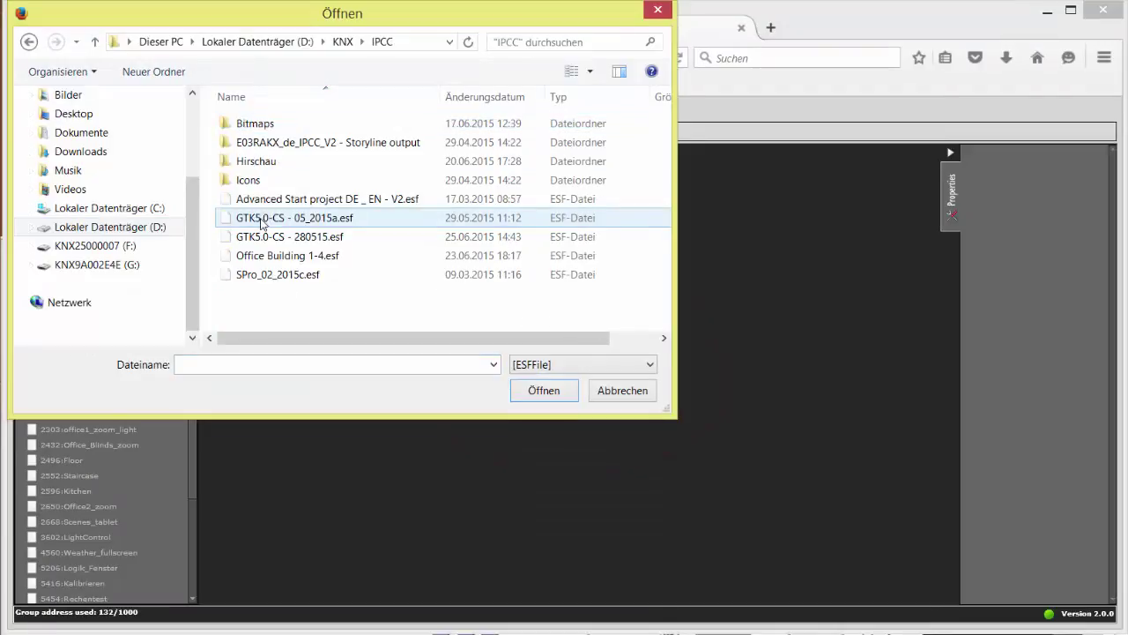
pyautogui.click(361, 240)
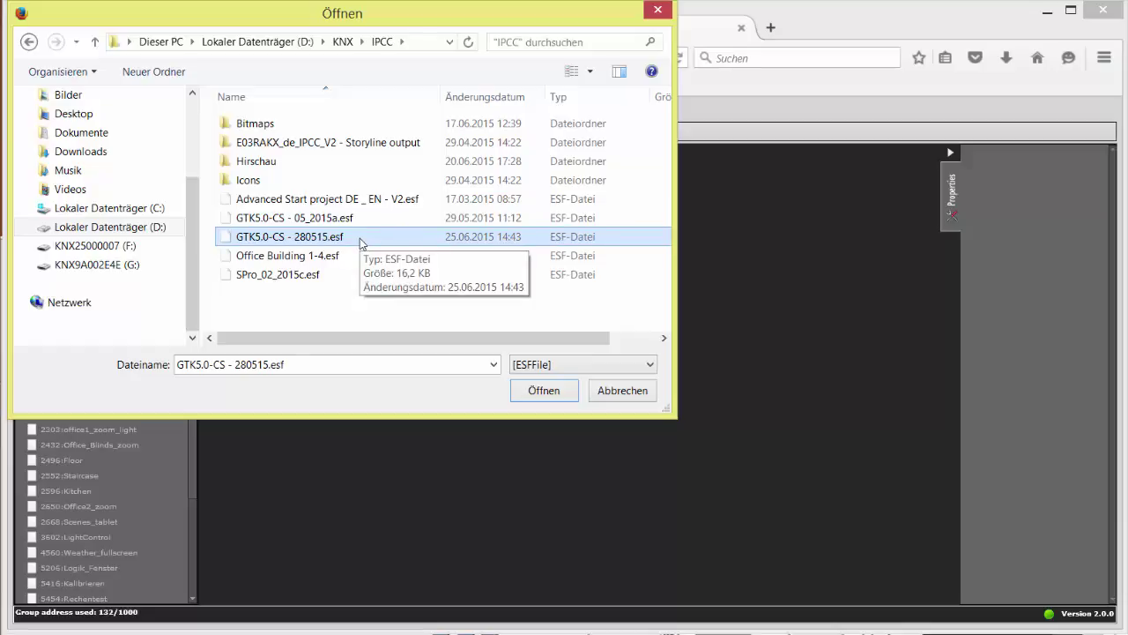
pyautogui.click(537, 396)
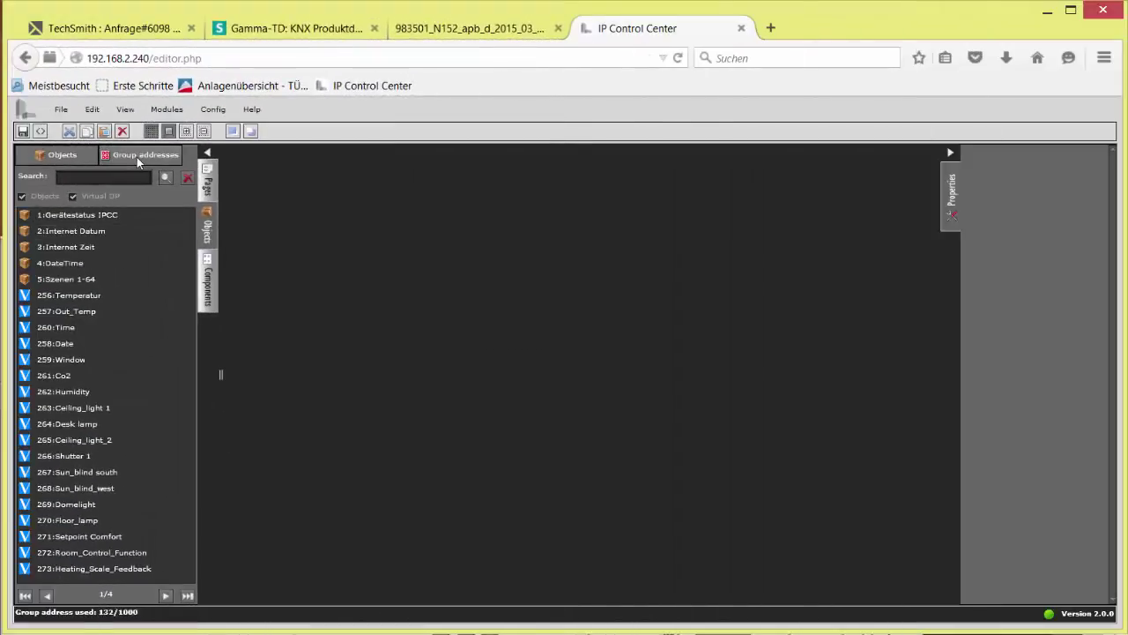
# Show the group-address tree and expand 1:Trainingskoffer and its 0:Zentral group
pyautogui.click(137, 157)
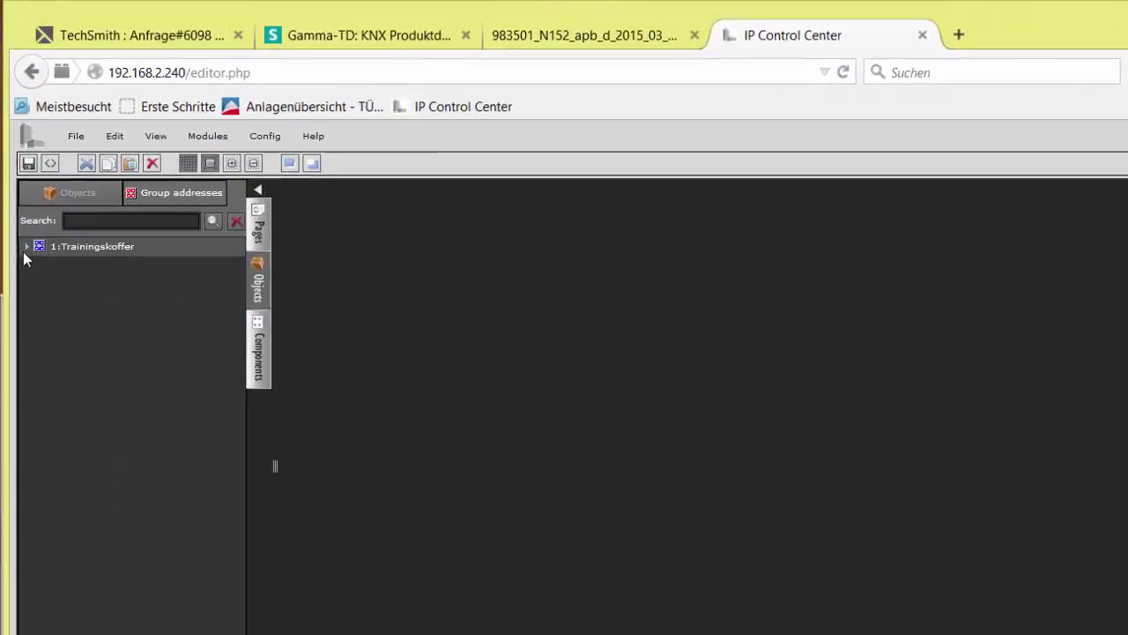
pyautogui.click(25, 249)
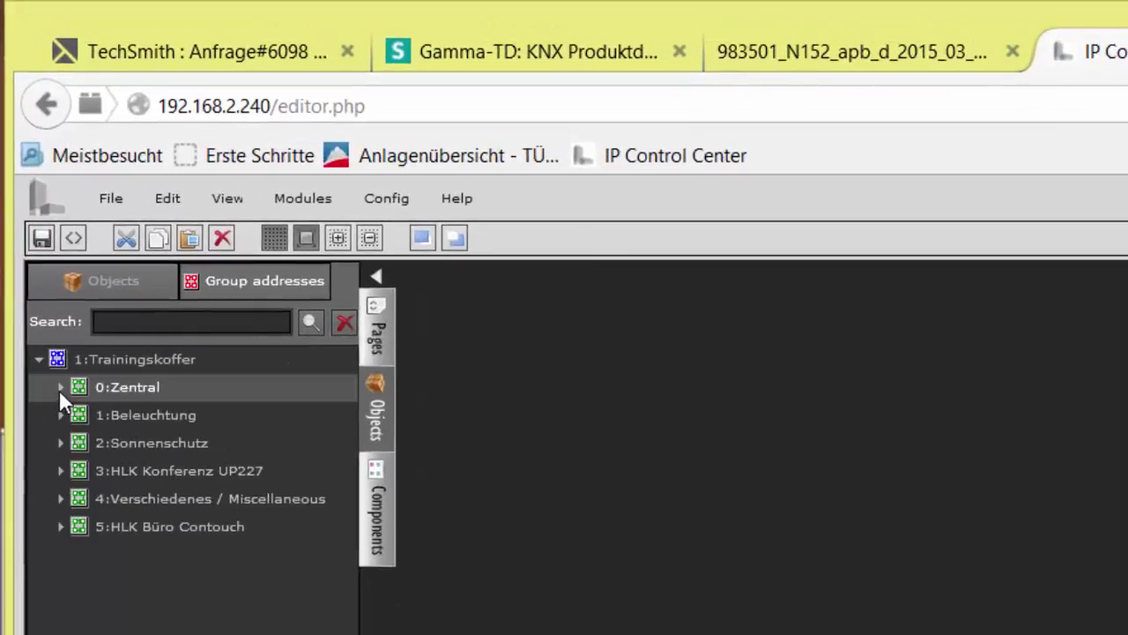
pyautogui.click(41, 266)
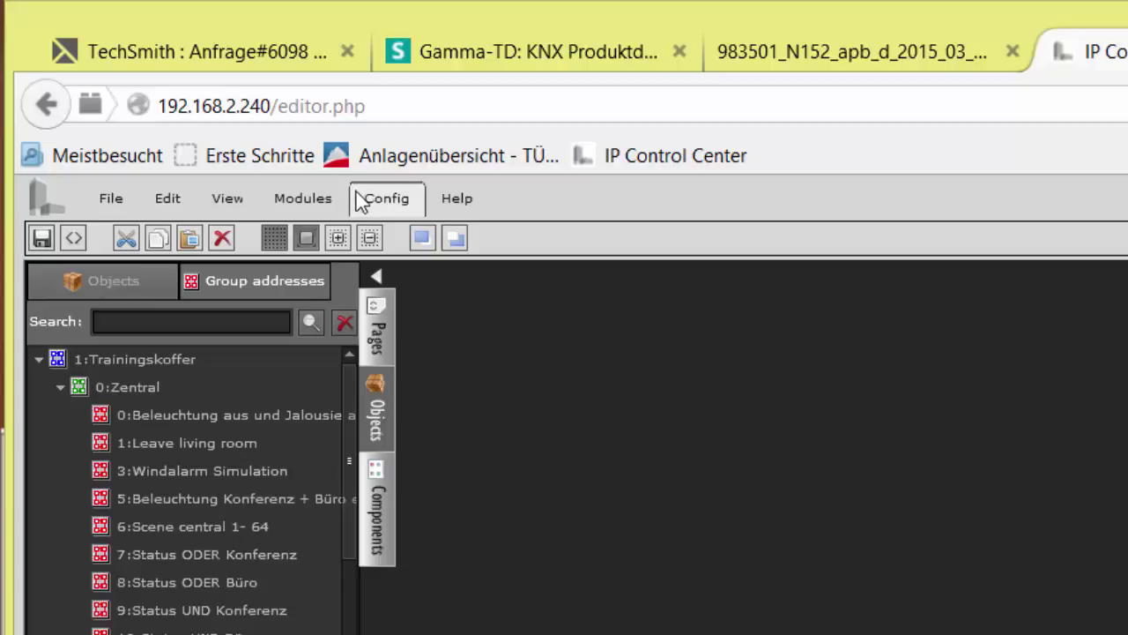
# Look through the Config and File menus, then close them to return to the 1:index page tree
pyautogui.click(388, 195)
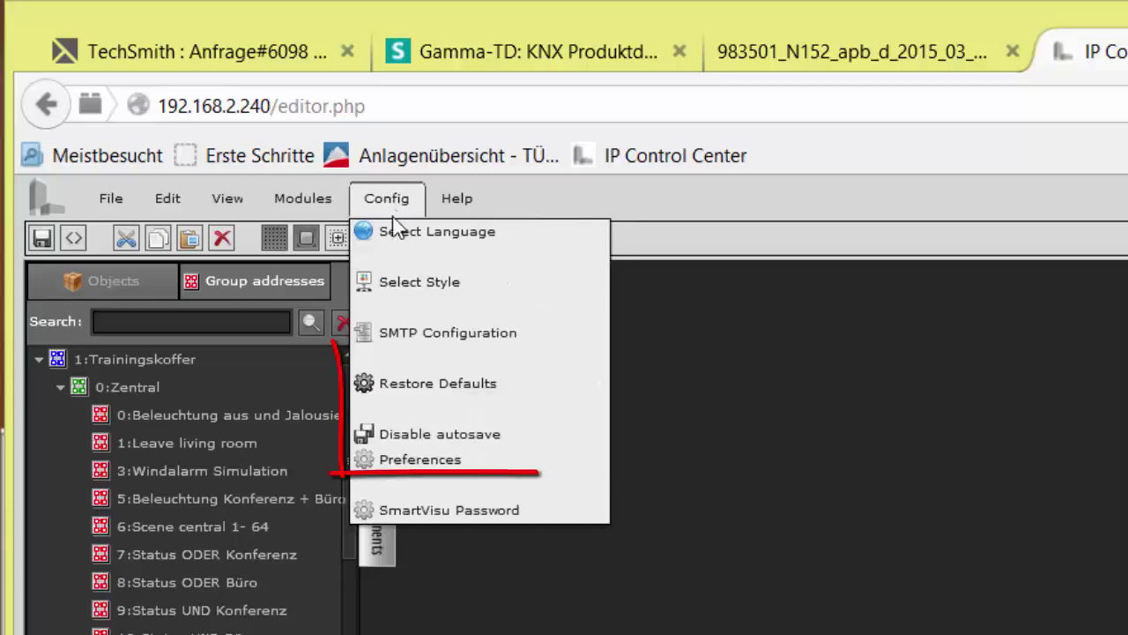
pyautogui.moveTo(401, 383)
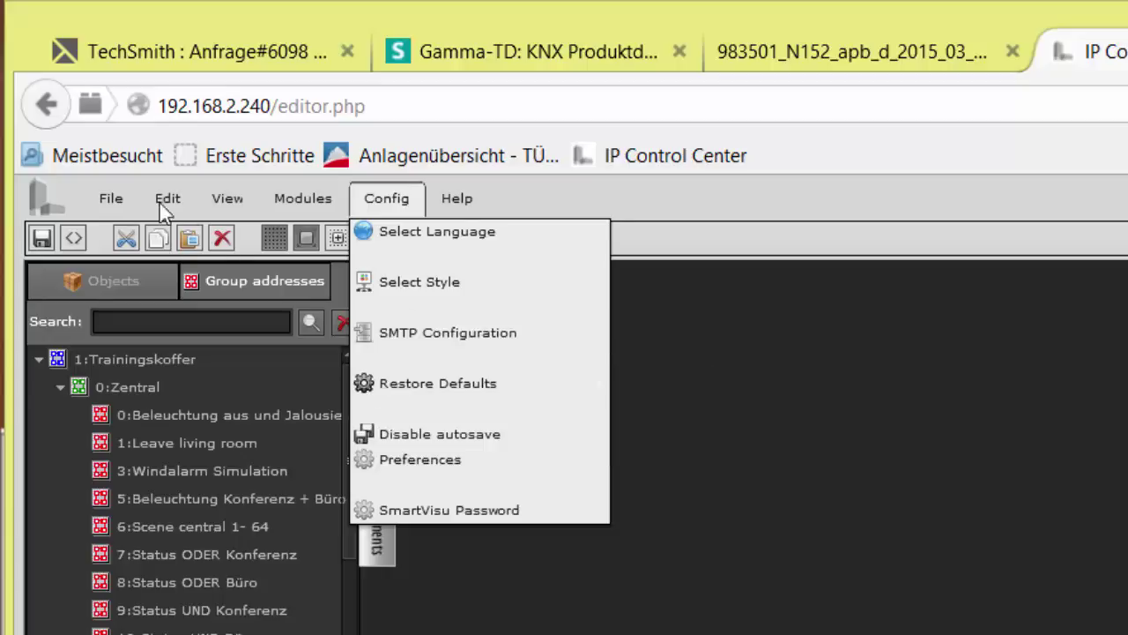
pyautogui.click(119, 196)
pyautogui.click(120, 202)
pyautogui.click(111, 199)
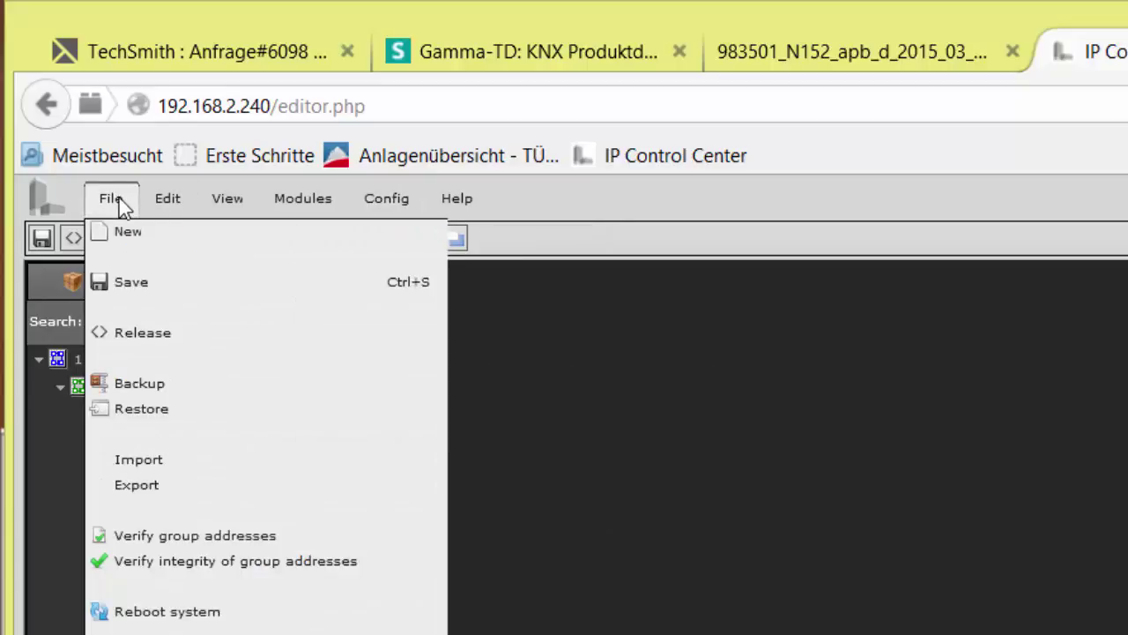
pyautogui.click(141, 384)
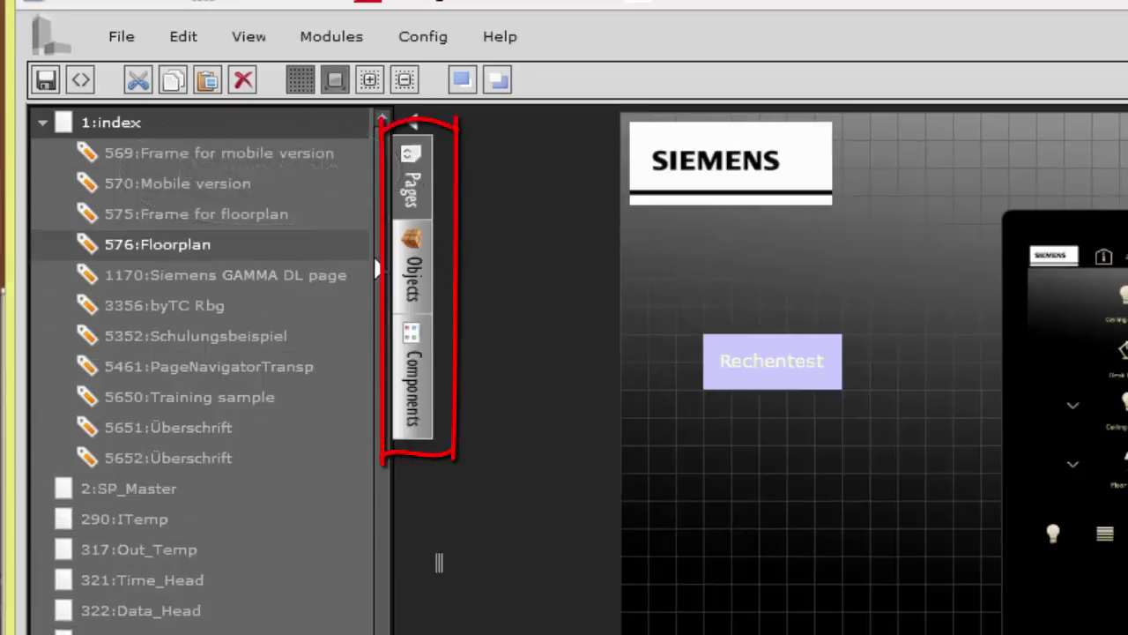
# Browse the Group addresses and Objects lists, ending on component categories like Switching General and HVAC
pyautogui.click(419, 275)
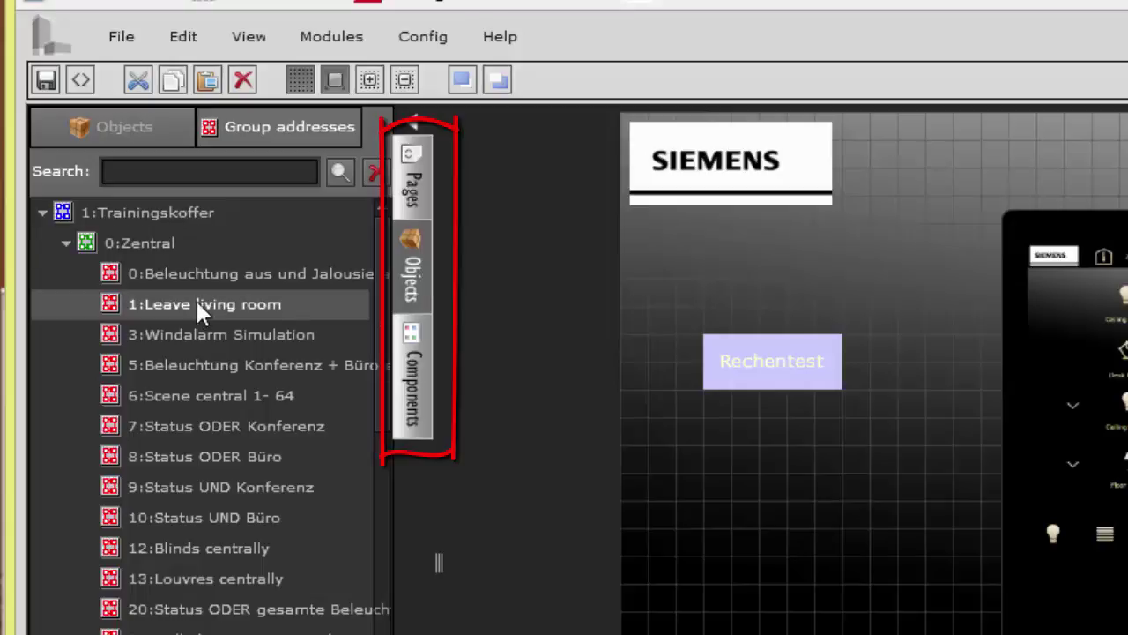
pyautogui.click(120, 125)
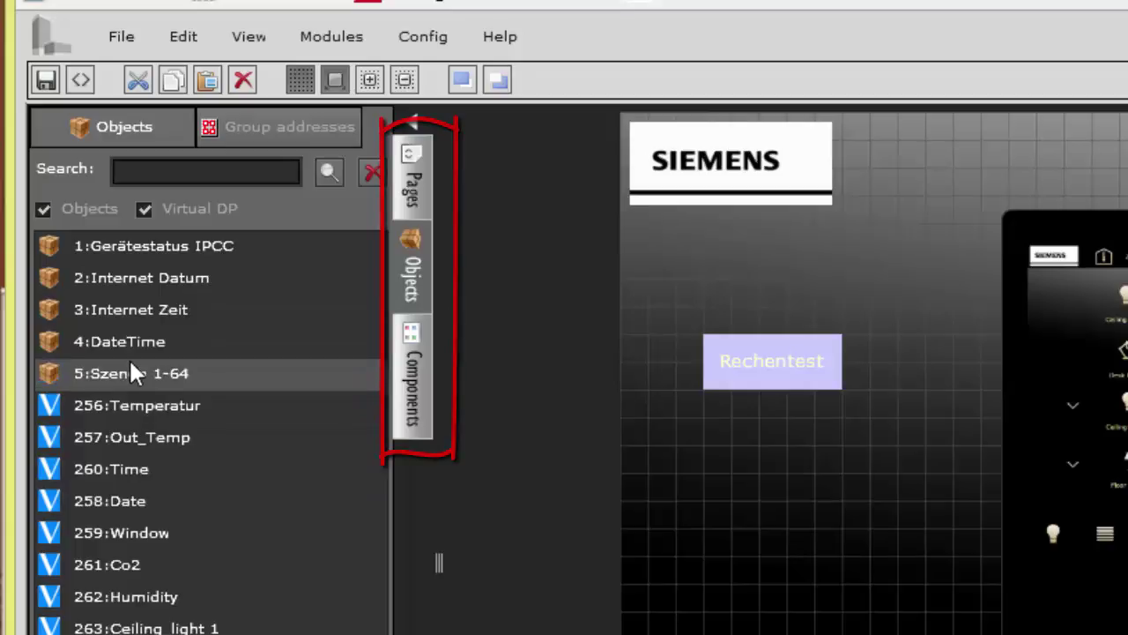
pyautogui.click(412, 393)
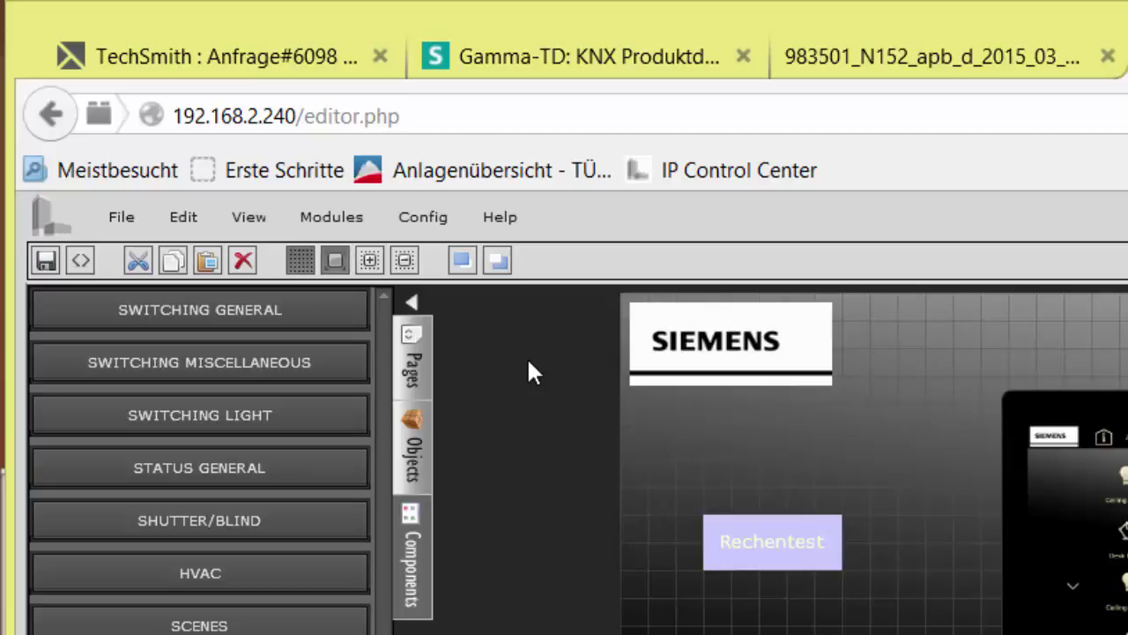
pyautogui.click(131, 225)
pyautogui.moveTo(145, 260)
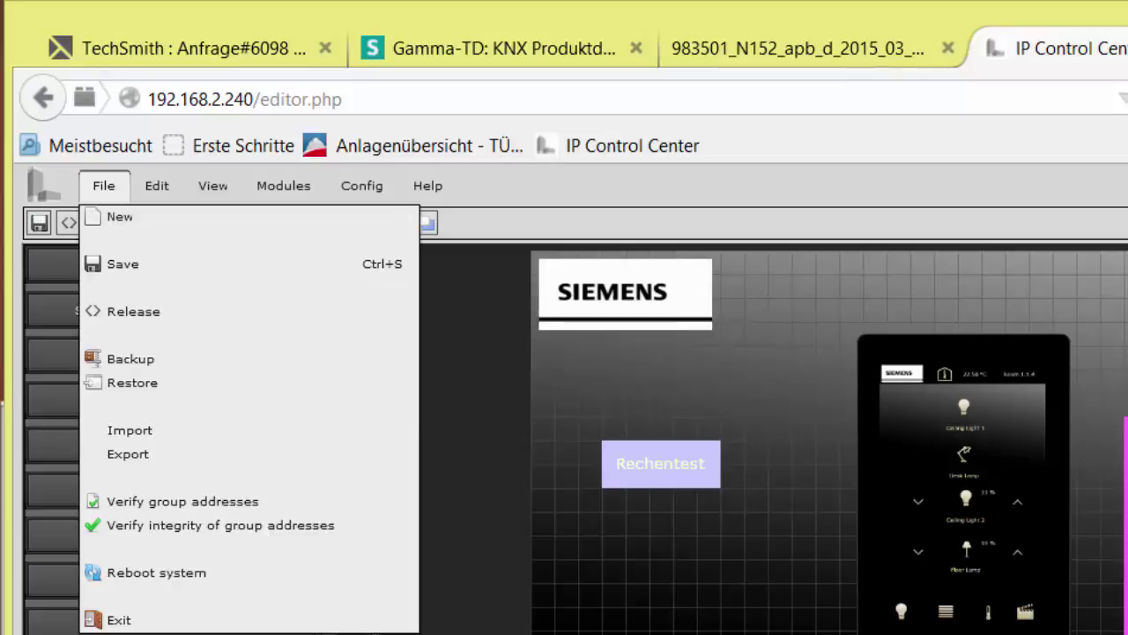
pyautogui.press('Escape')
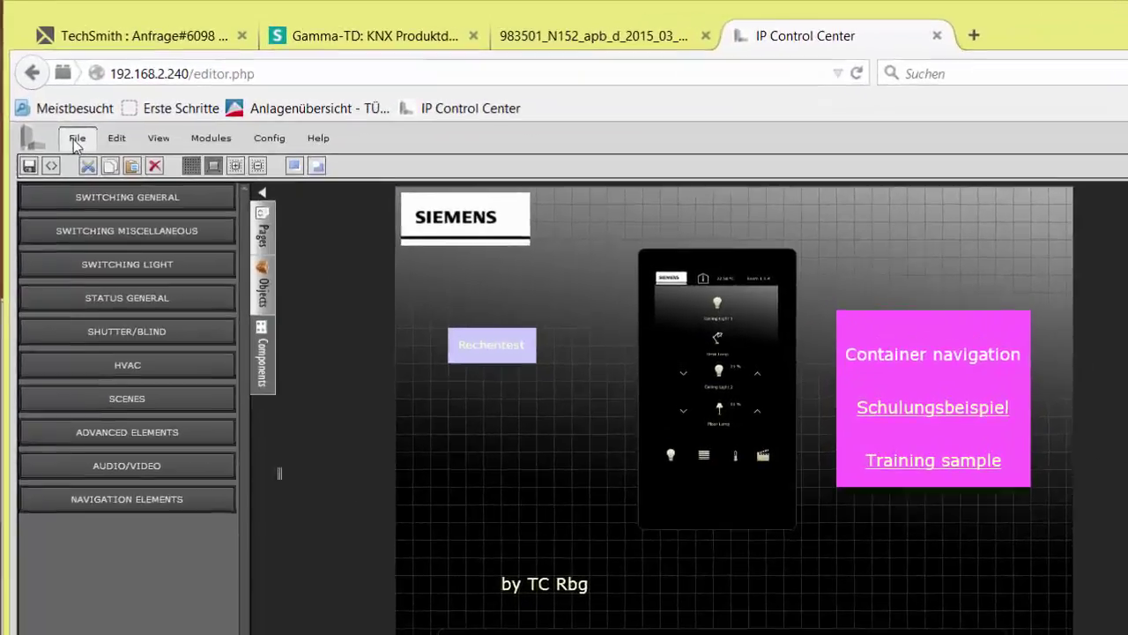
# Export just 1:index, 2:SP_Master and 290:ITemp as HTML pages via File > Release
pyautogui.click(103, 185)
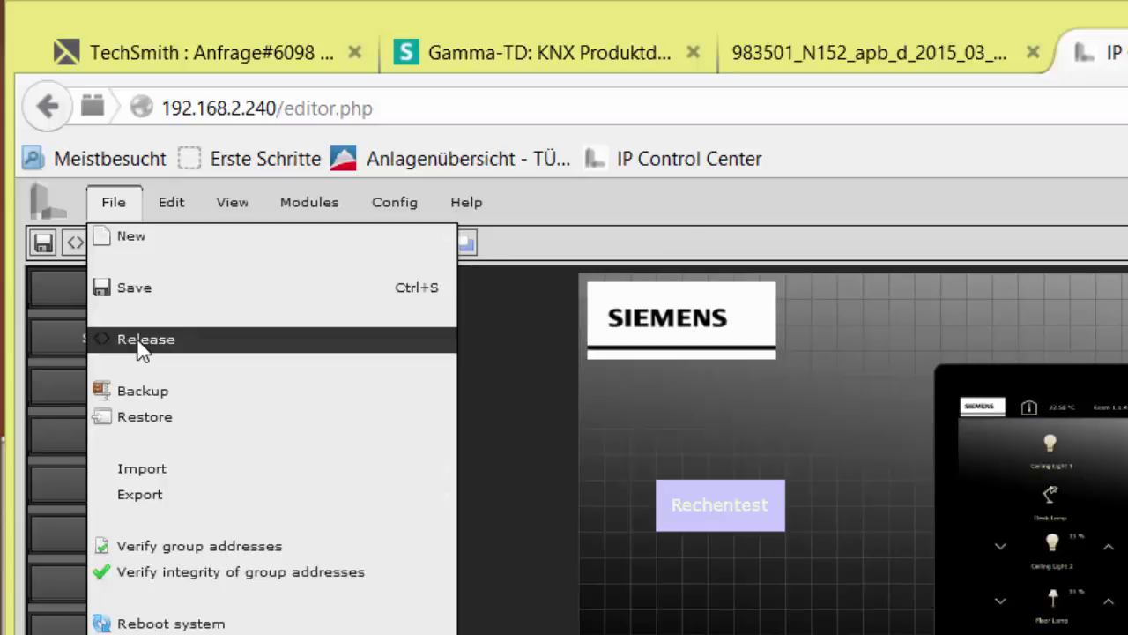
pyautogui.click(141, 344)
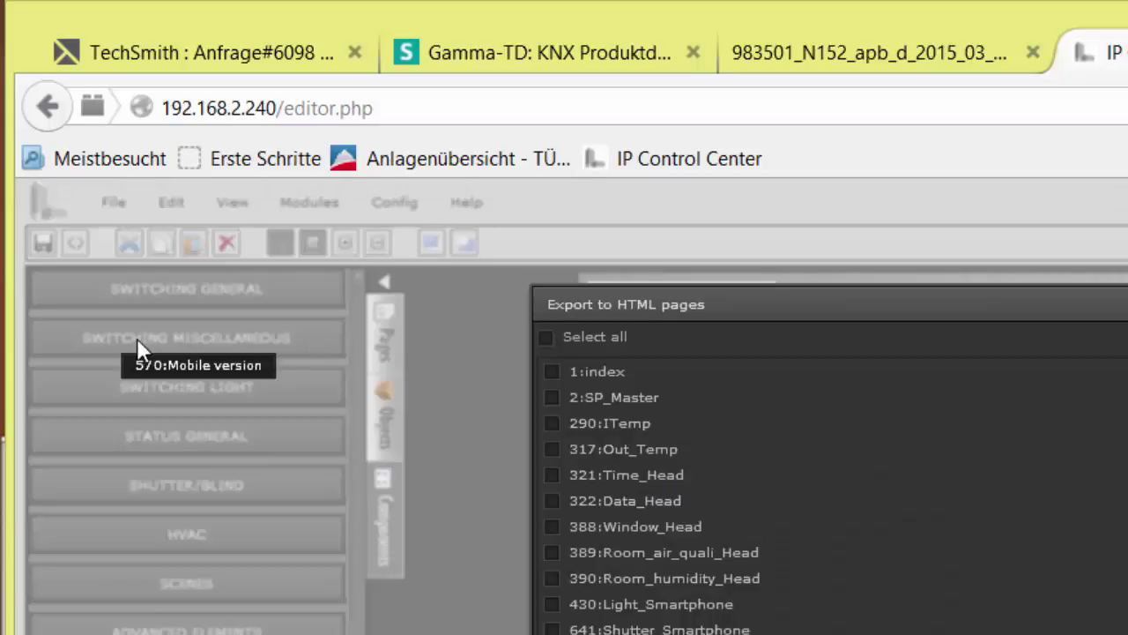
pyautogui.click(546, 337)
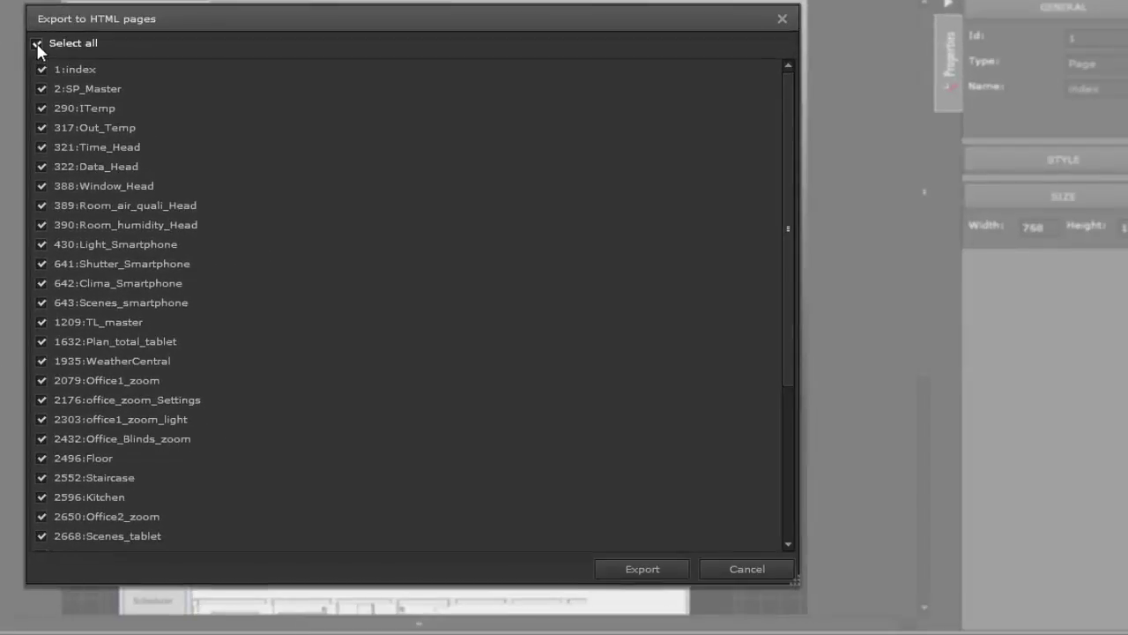
pyautogui.click(36, 42)
pyautogui.click(41, 69)
pyautogui.click(42, 88)
pyautogui.click(40, 109)
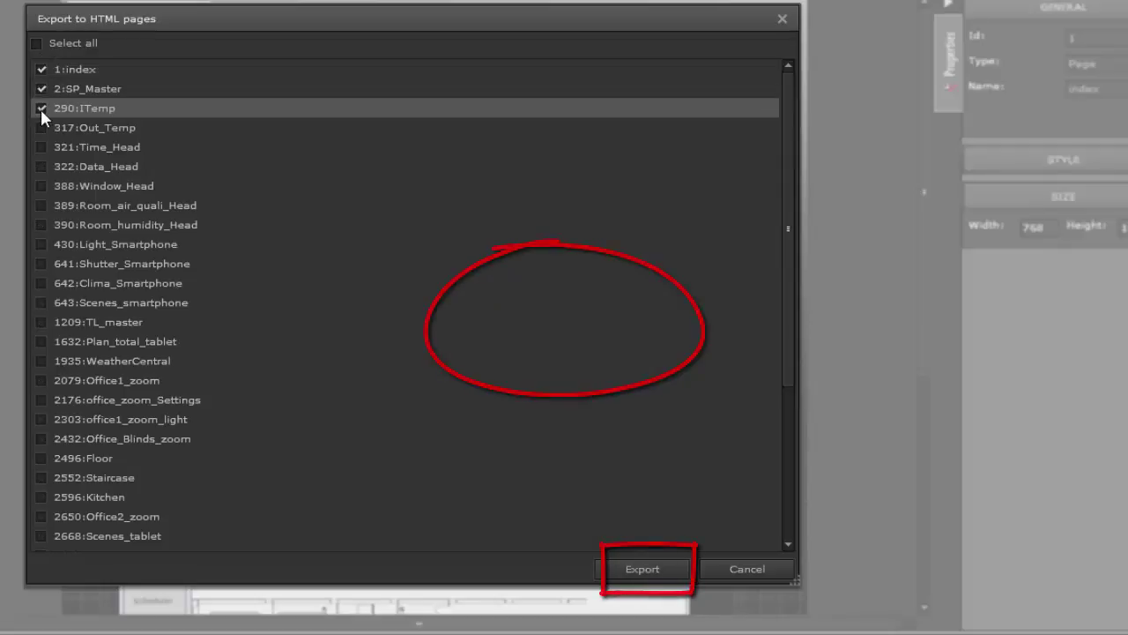
pyautogui.click(741, 568)
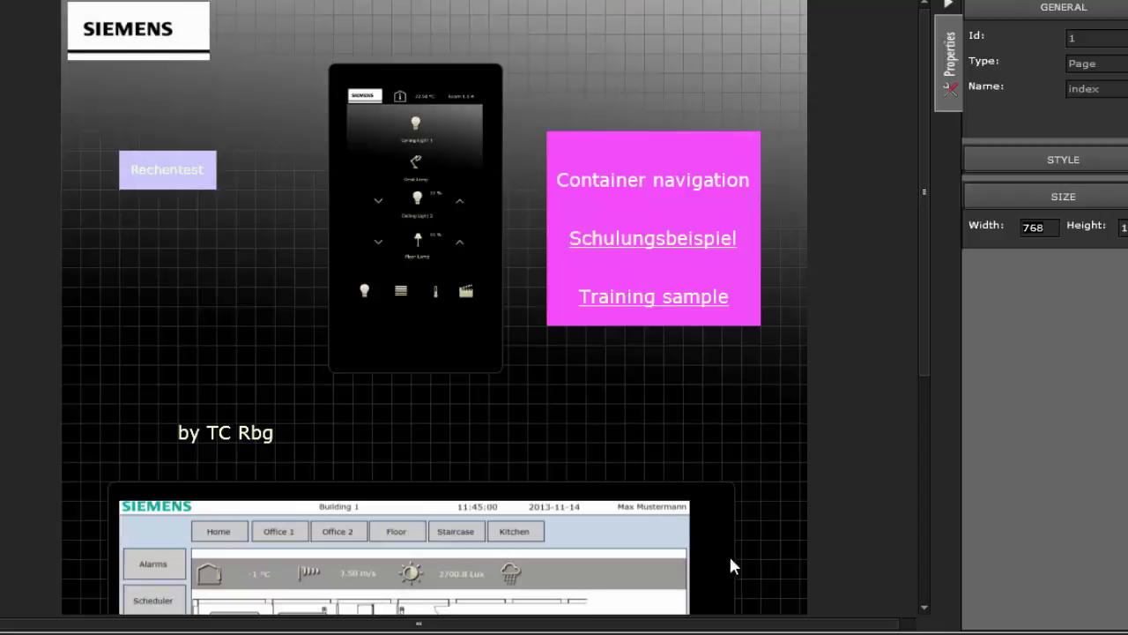
pyautogui.click(45, 128)
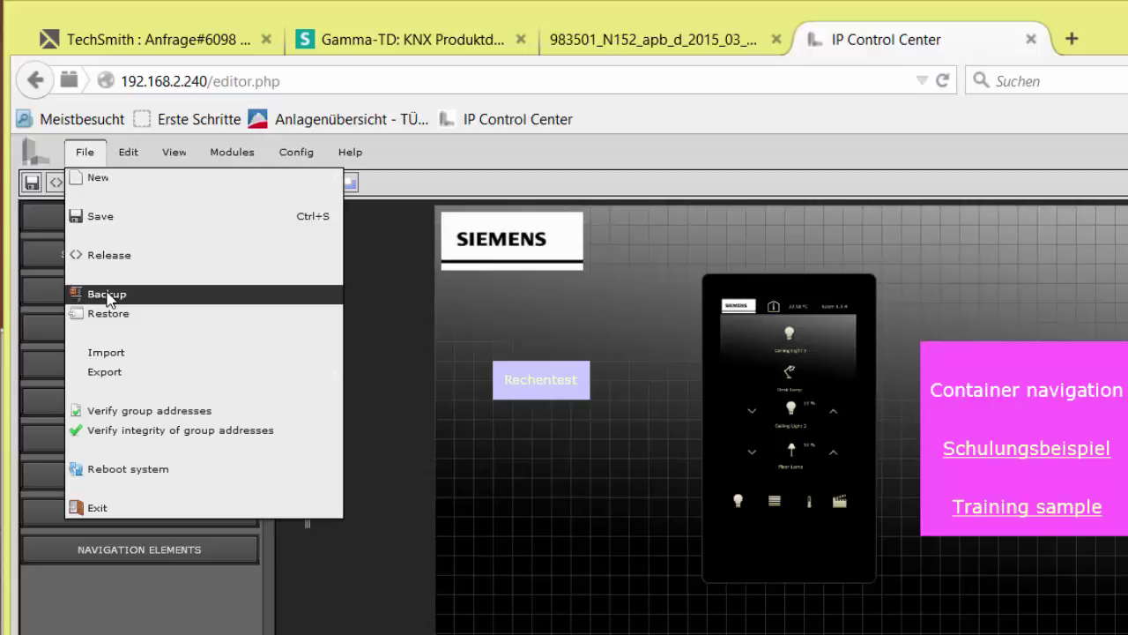
# Cancel the Create backup file dialog, then start File > Restore to reach the override warning
pyautogui.click(107, 296)
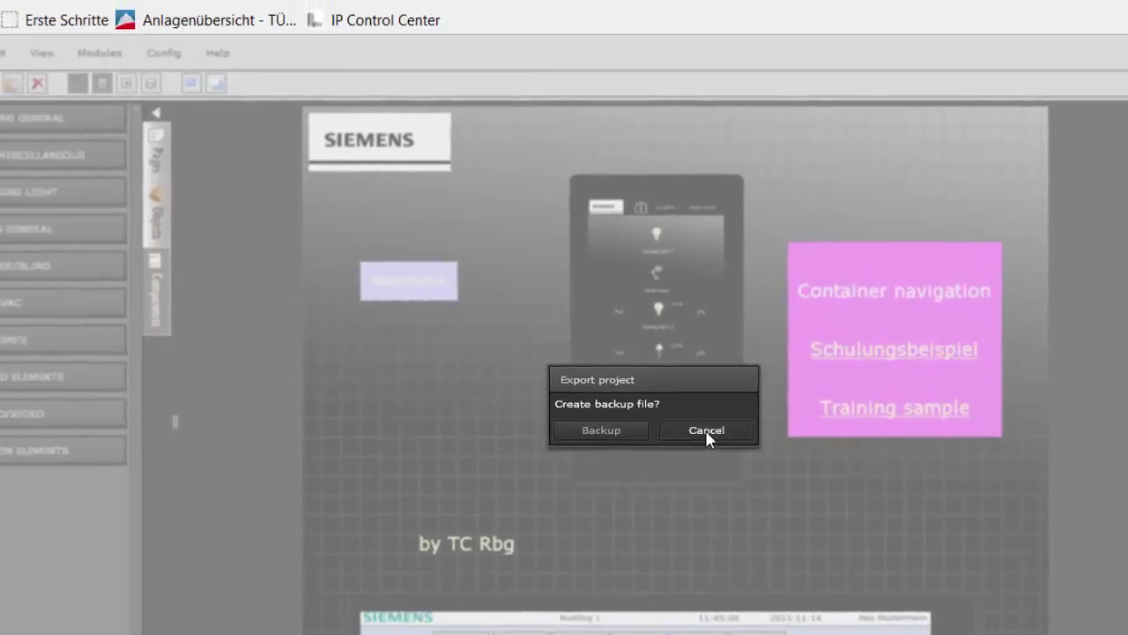
pyautogui.click(554, 365)
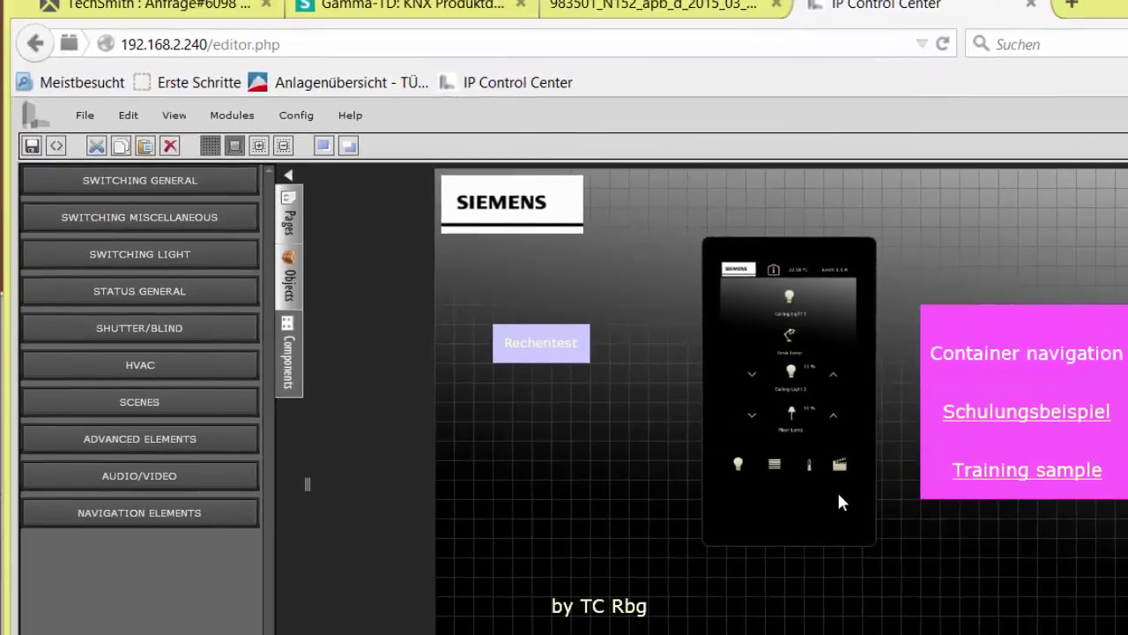
pyautogui.click(85, 115)
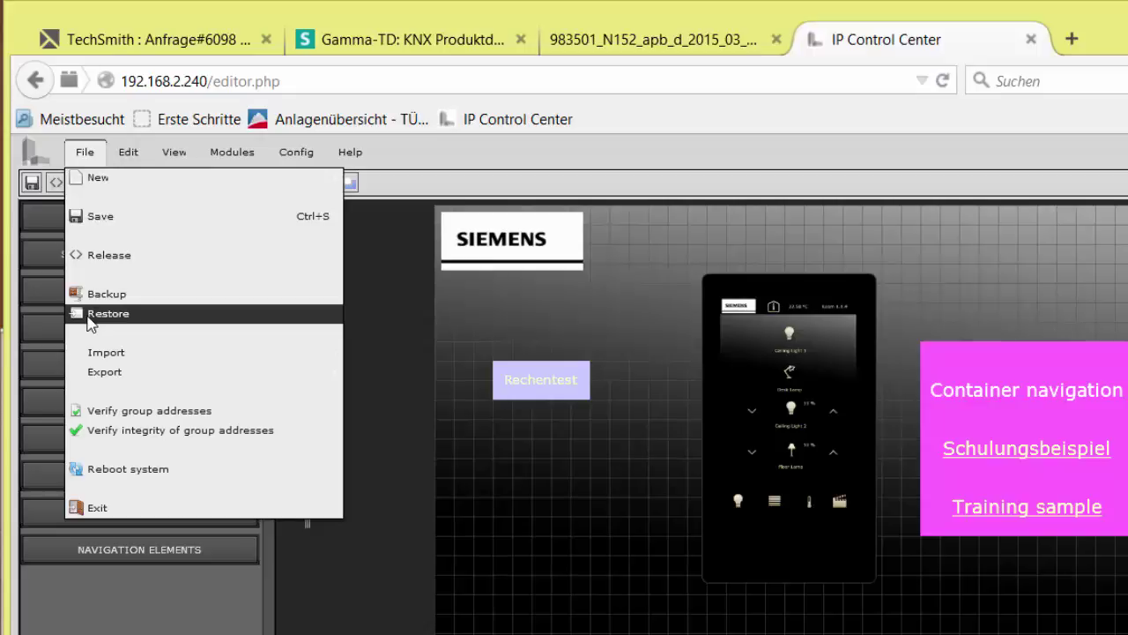
pyautogui.click(91, 322)
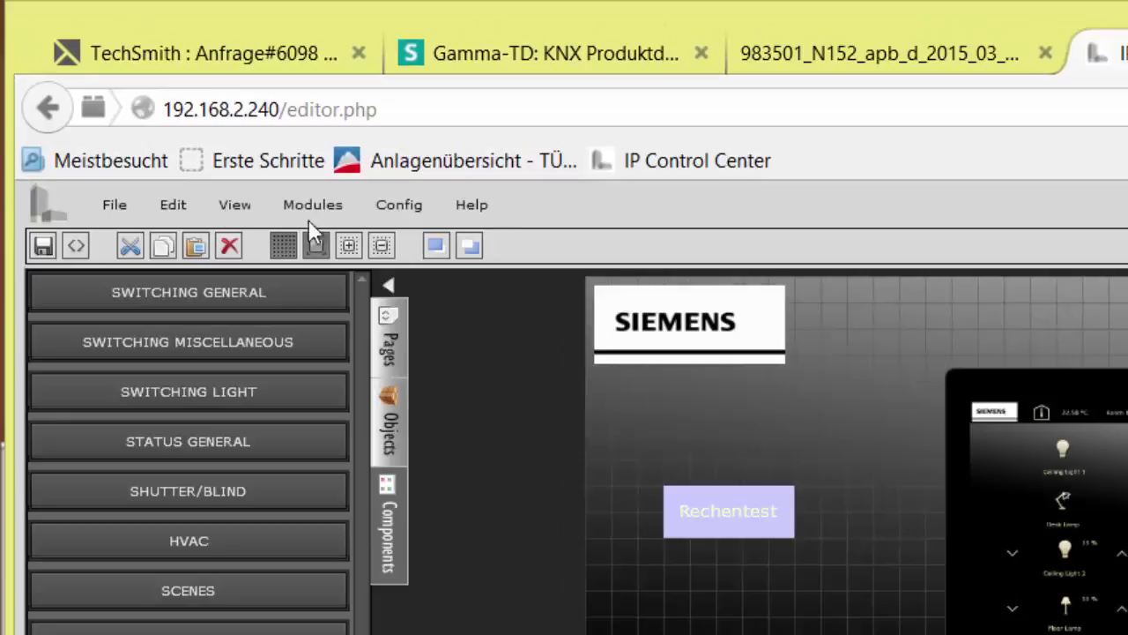
# Open the ESF import options and browse the Chinese character sets
pyautogui.click(120, 211)
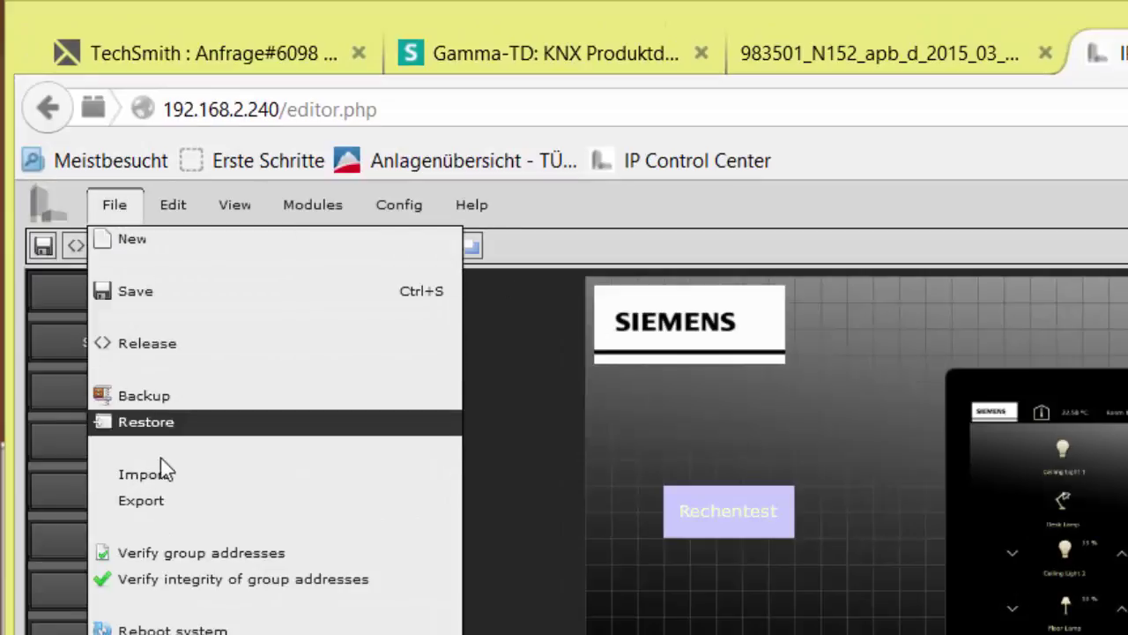
pyautogui.moveTo(161, 486)
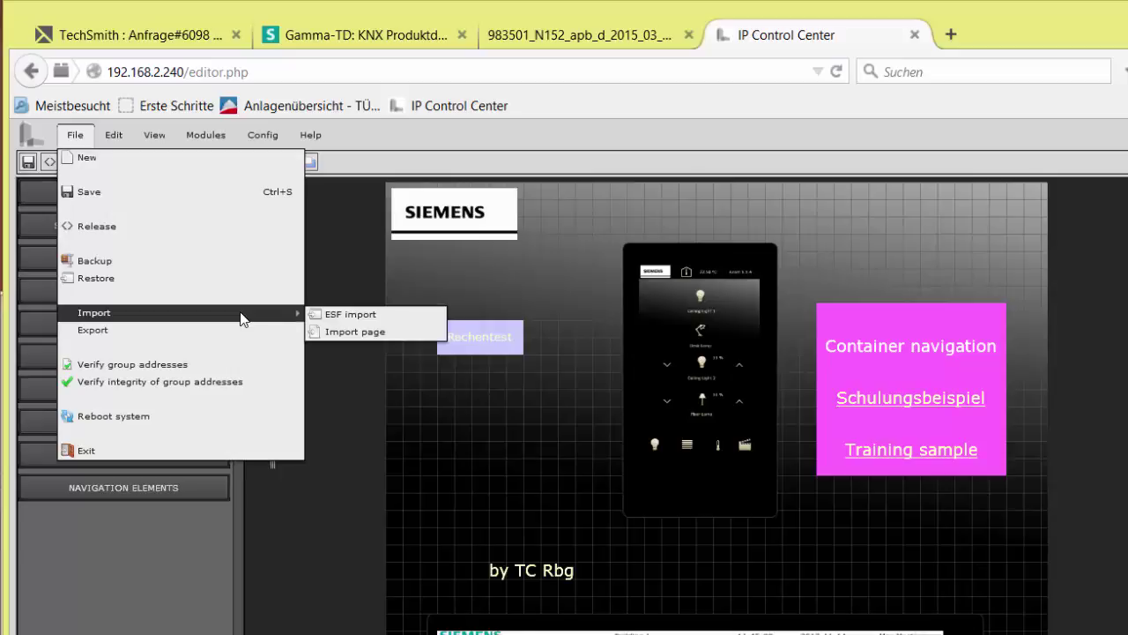
pyautogui.click(339, 314)
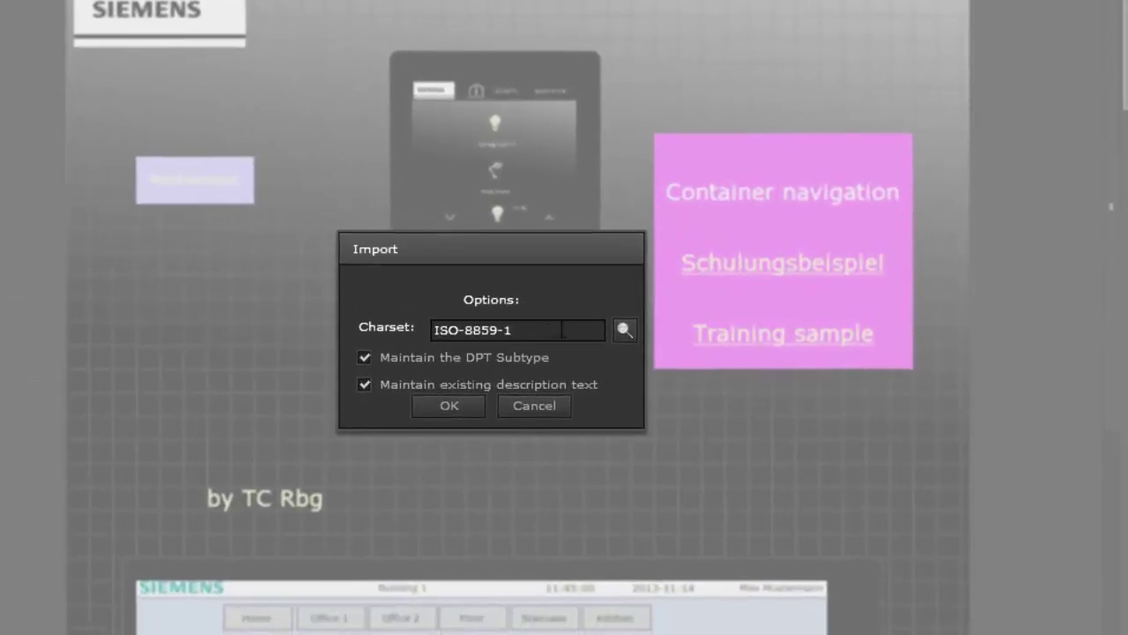
pyautogui.click(626, 328)
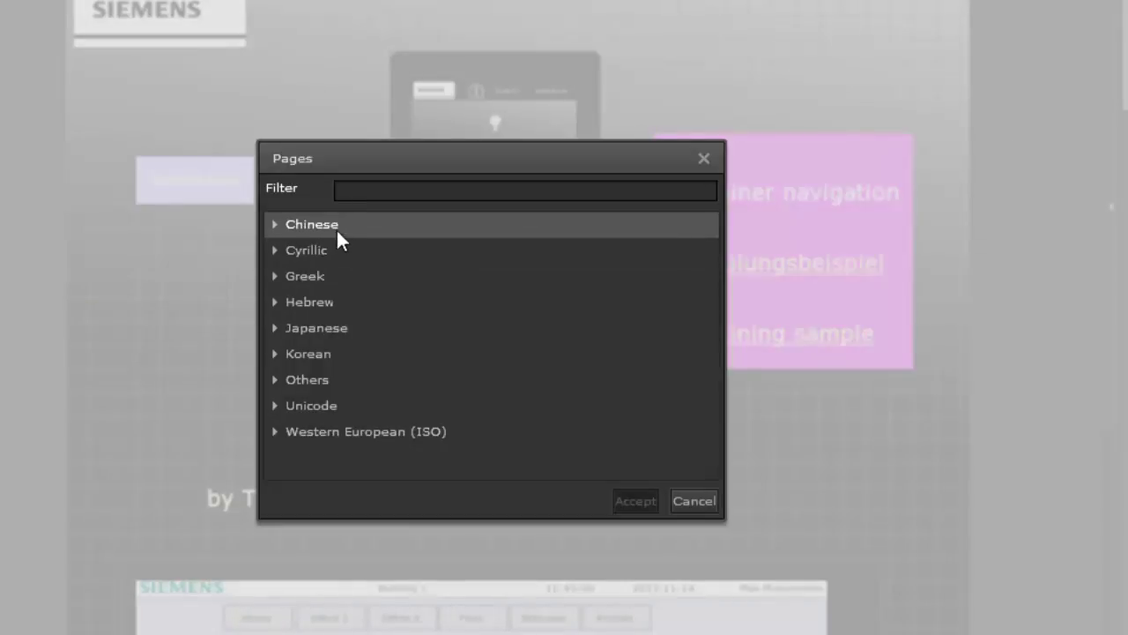
pyautogui.click(275, 224)
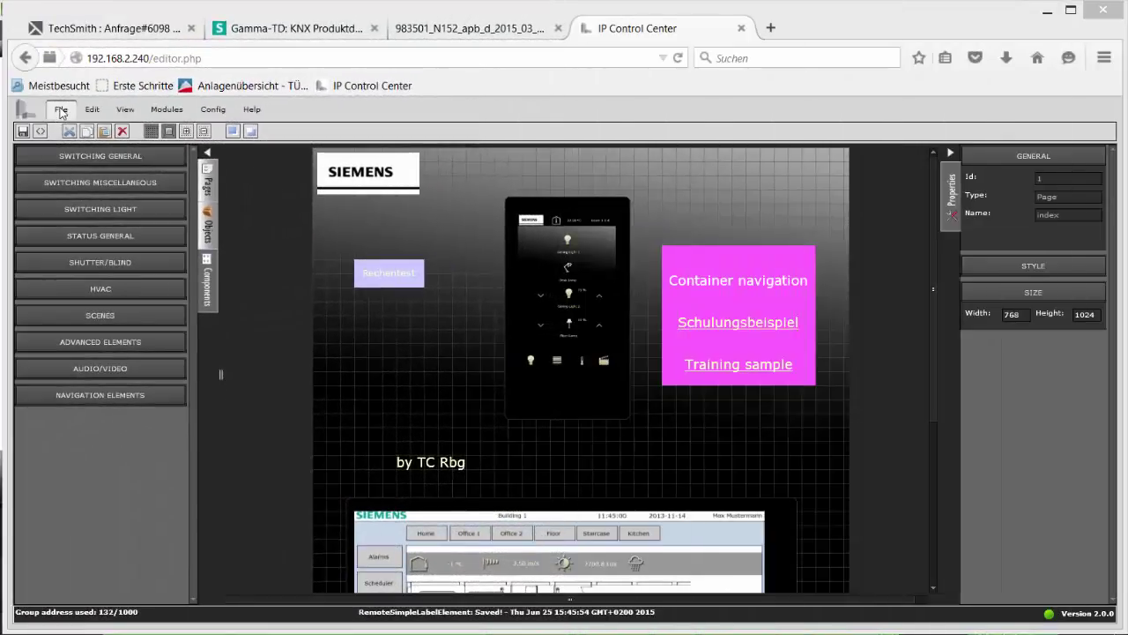
# Reopen the File menu to show the Import and Export submenus
pyautogui.click(61, 111)
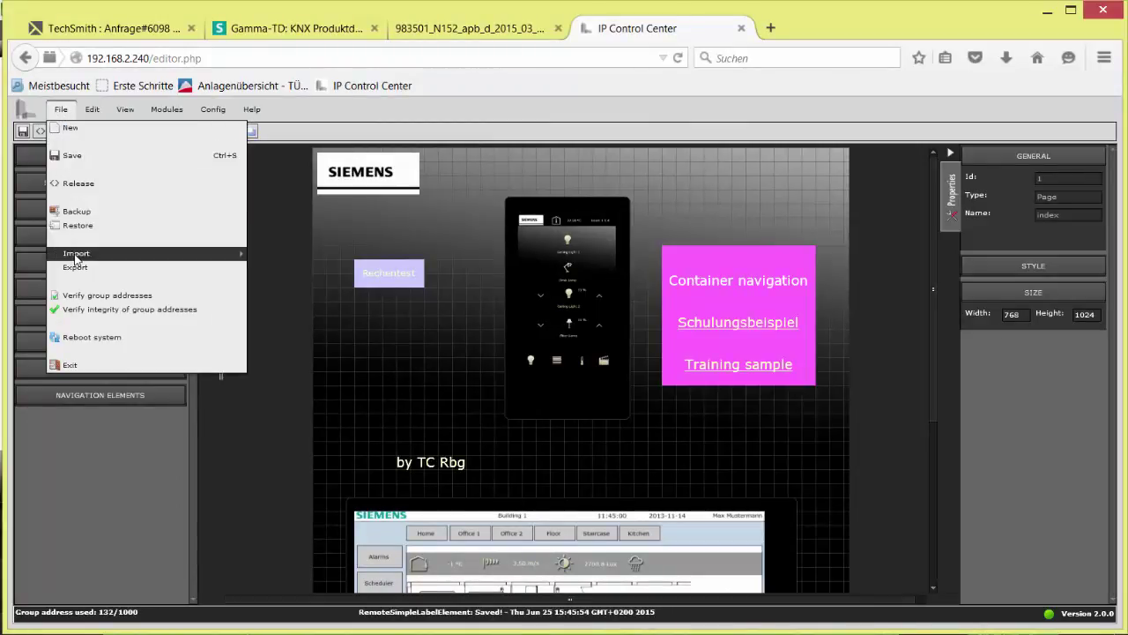
pyautogui.moveTo(192, 258)
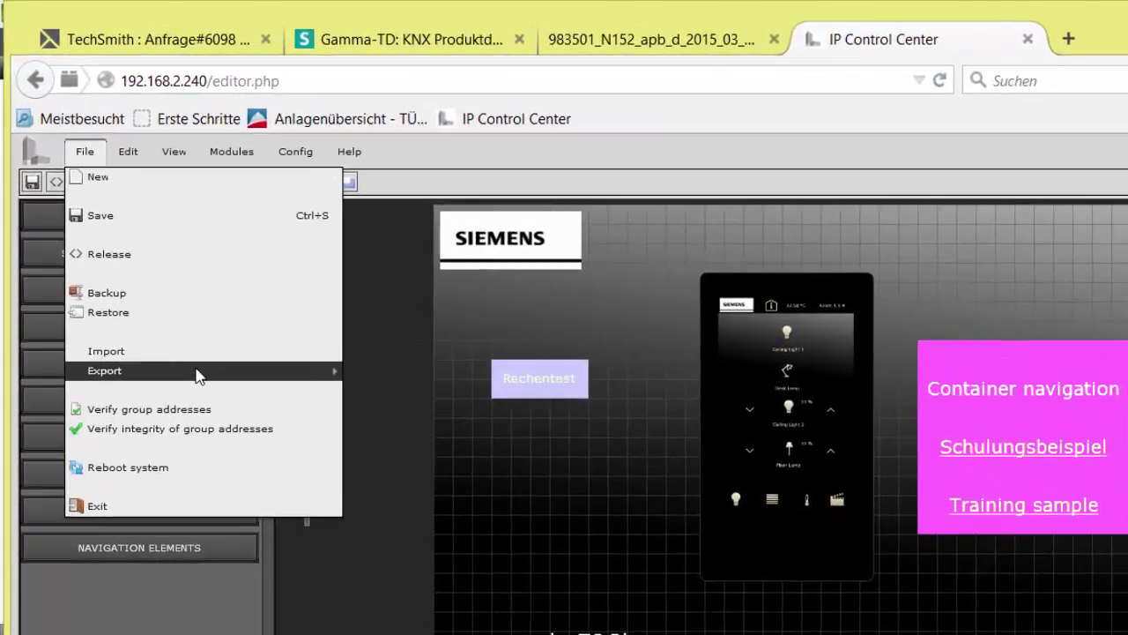
pyautogui.moveTo(150, 267)
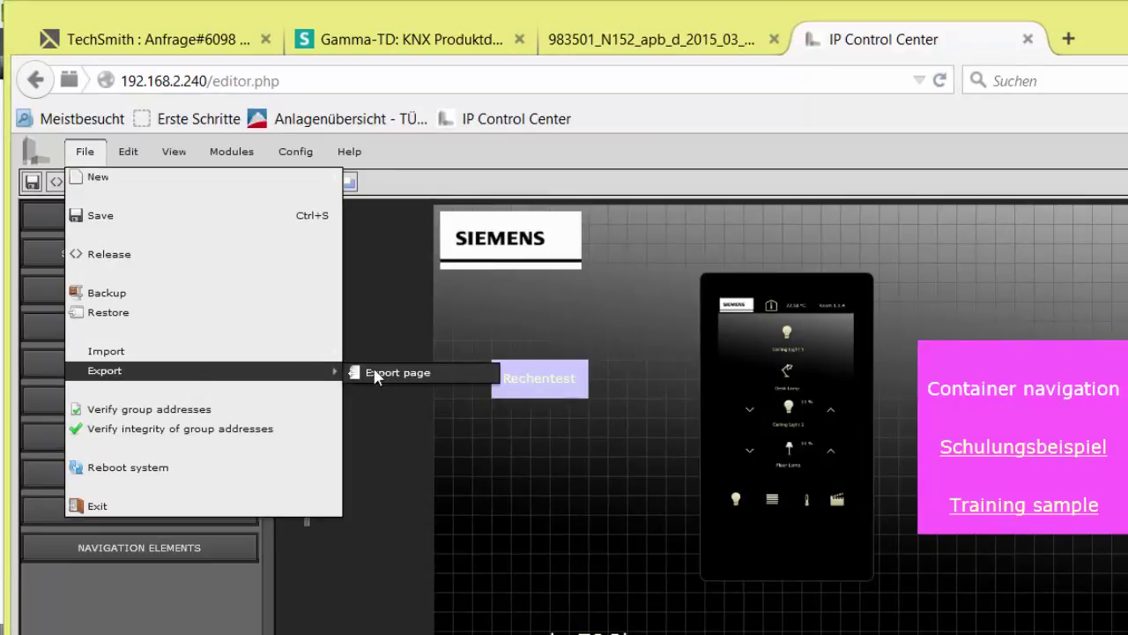
# Verify the project's group addresses (132 of 1000 linked) and close the result
pyautogui.click(135, 410)
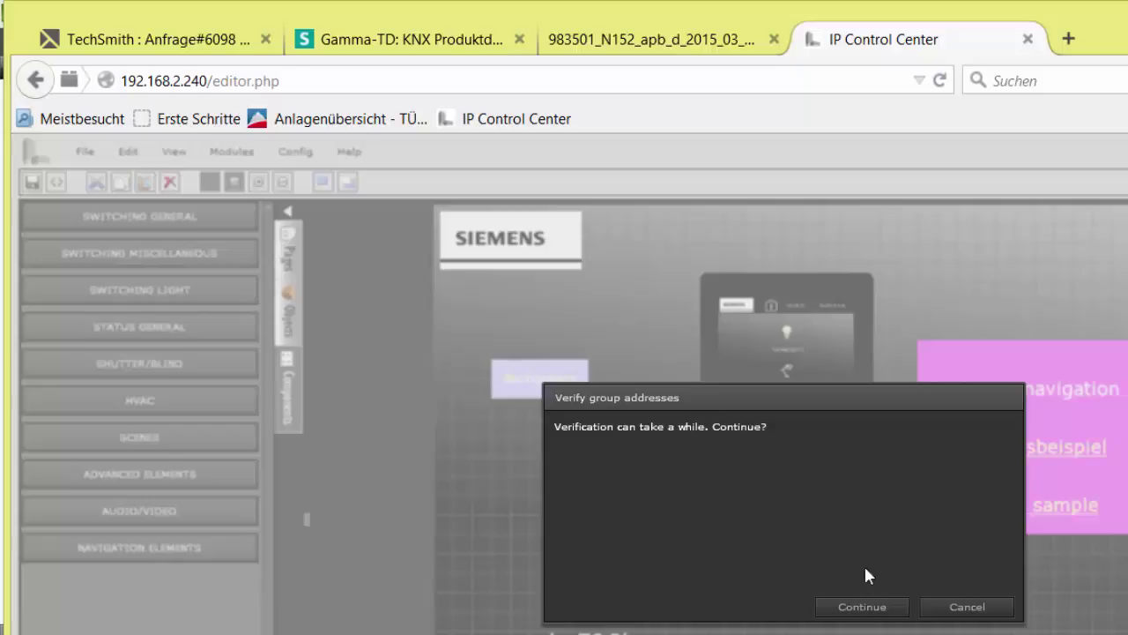
pyautogui.click(871, 608)
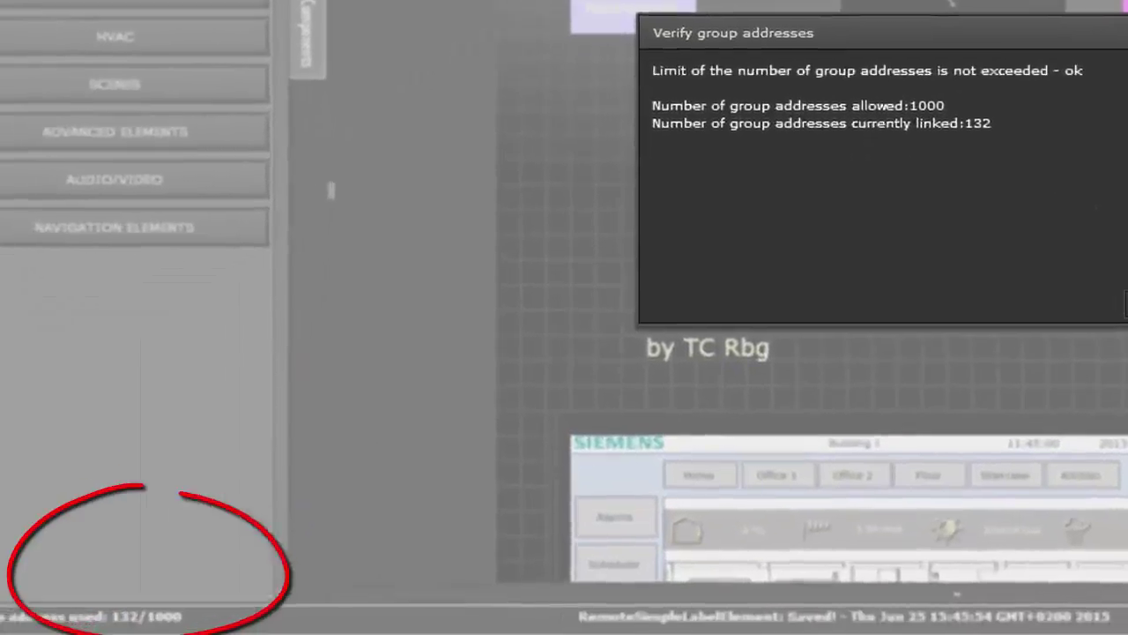
pyautogui.click(758, 437)
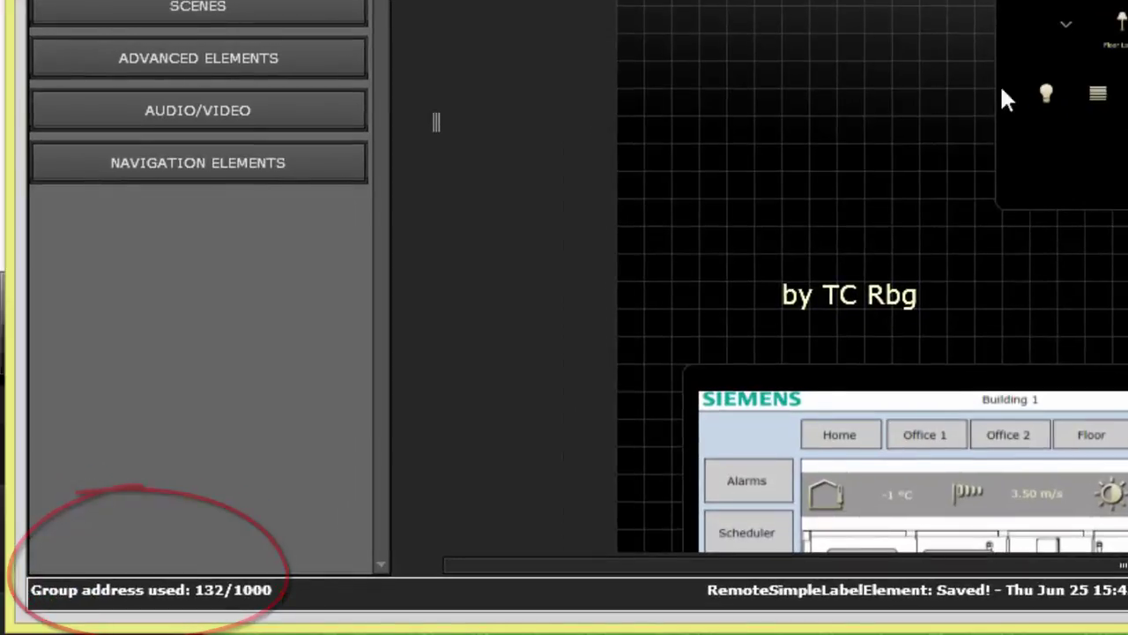
# Run File > Verify integrity of group addresses and continue the check
pyautogui.click(119, 0)
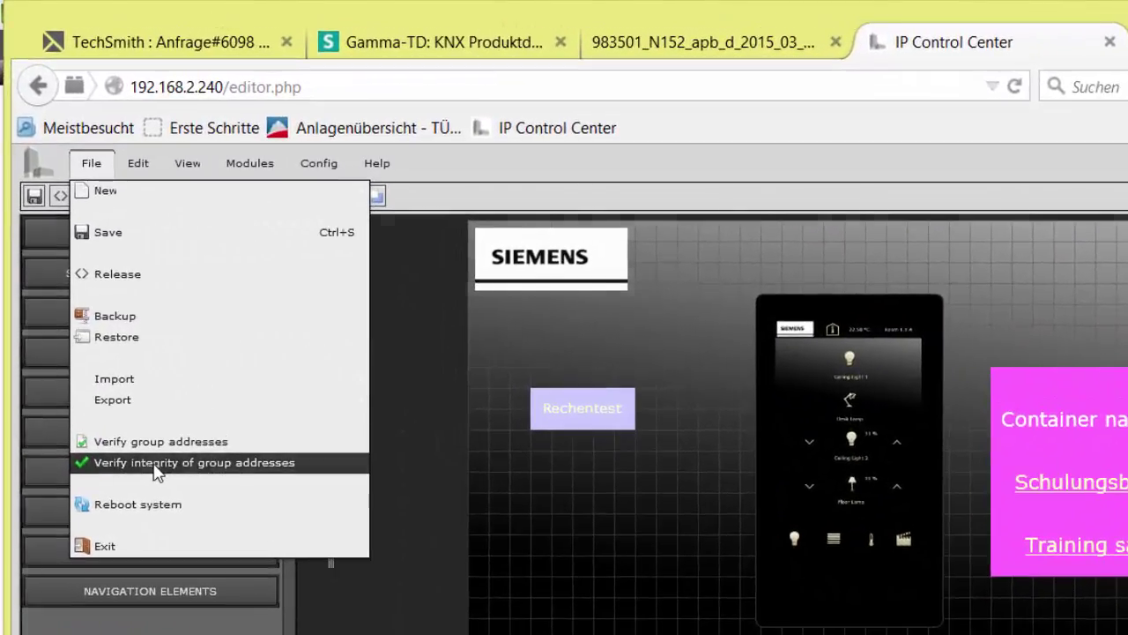
pyautogui.click(105, 310)
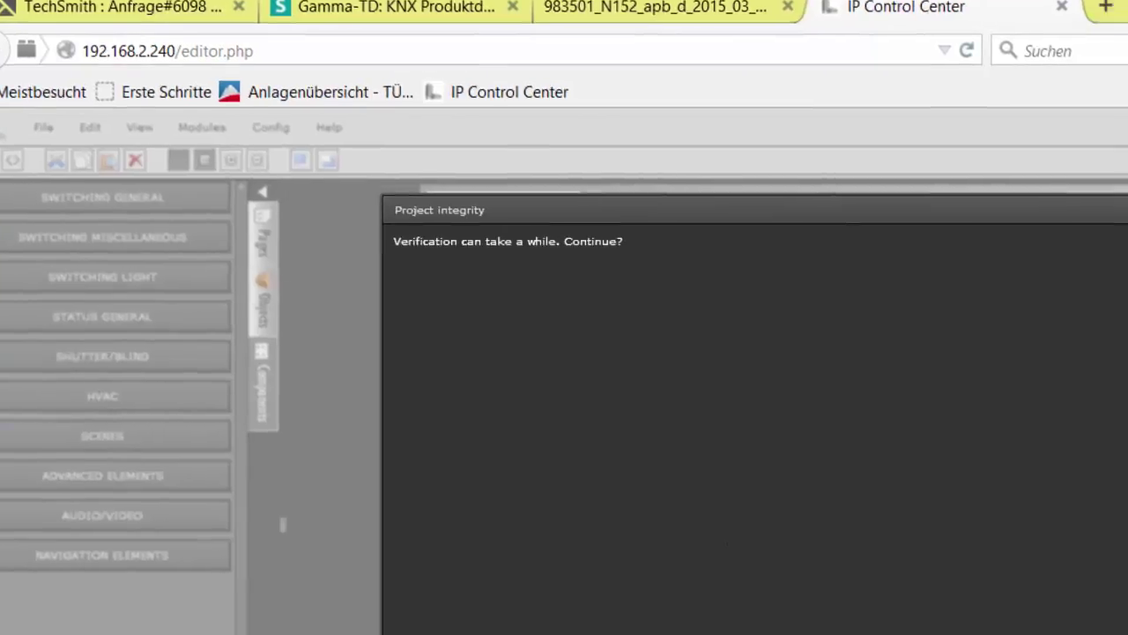
pyautogui.click(1071, 634)
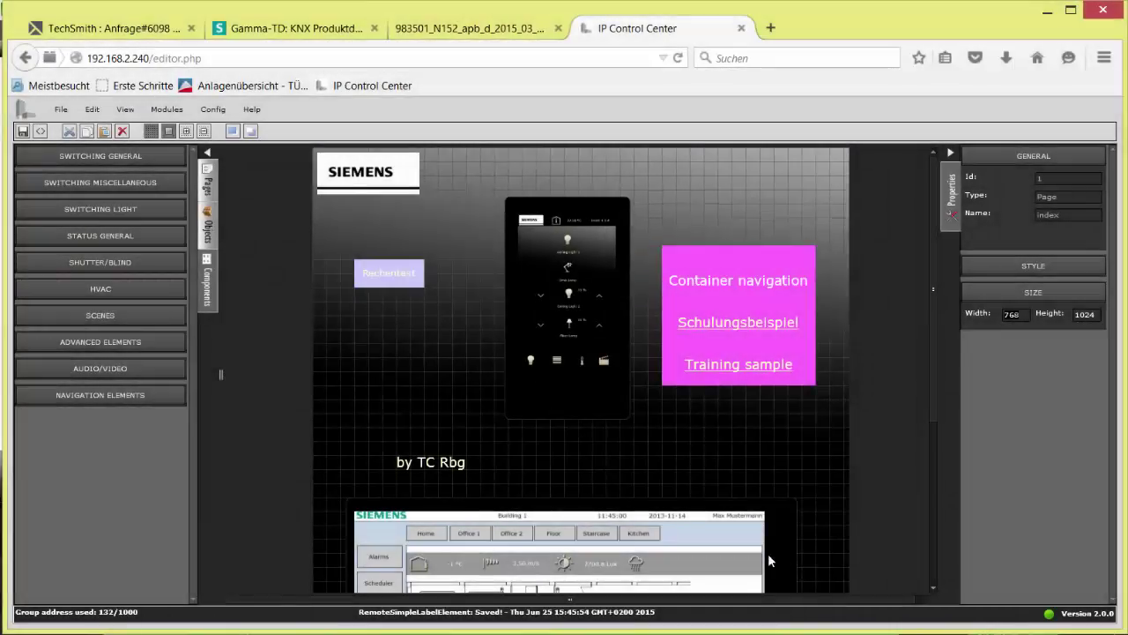
# Request File > Reboot system, cancel the confirmation, and reopen the File menu
pyautogui.click(60, 110)
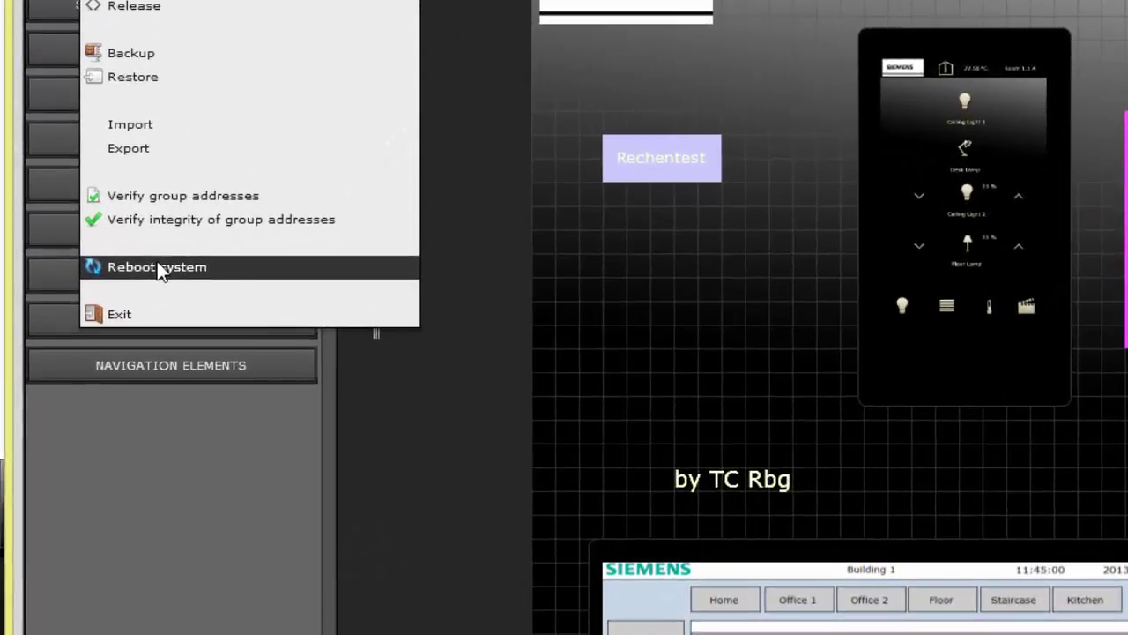
pyautogui.click(106, 324)
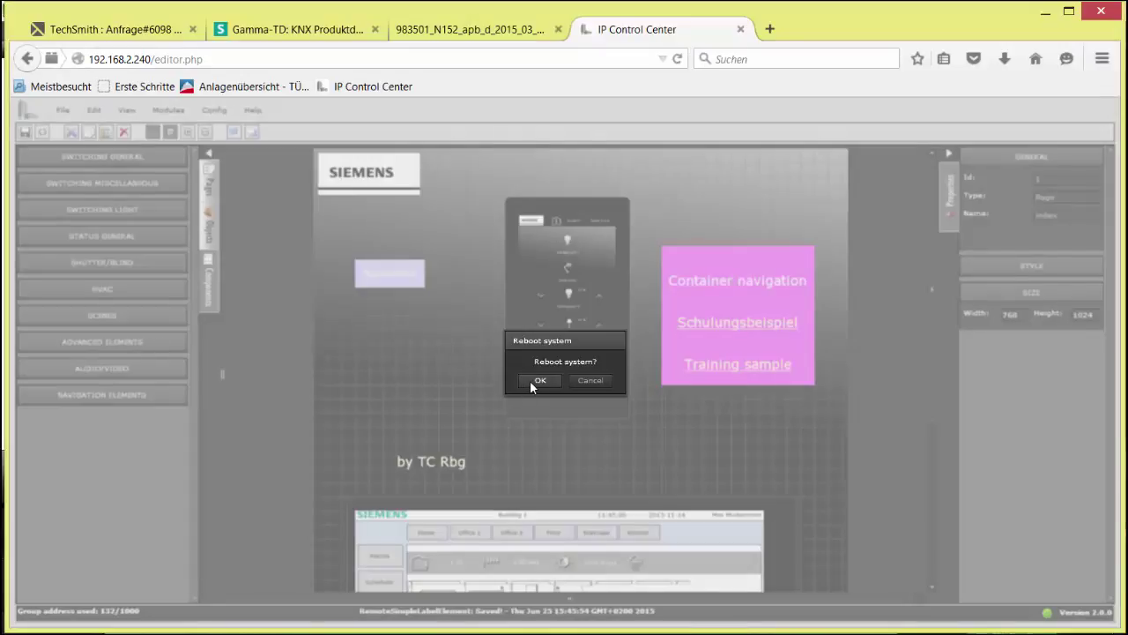
pyautogui.click(600, 382)
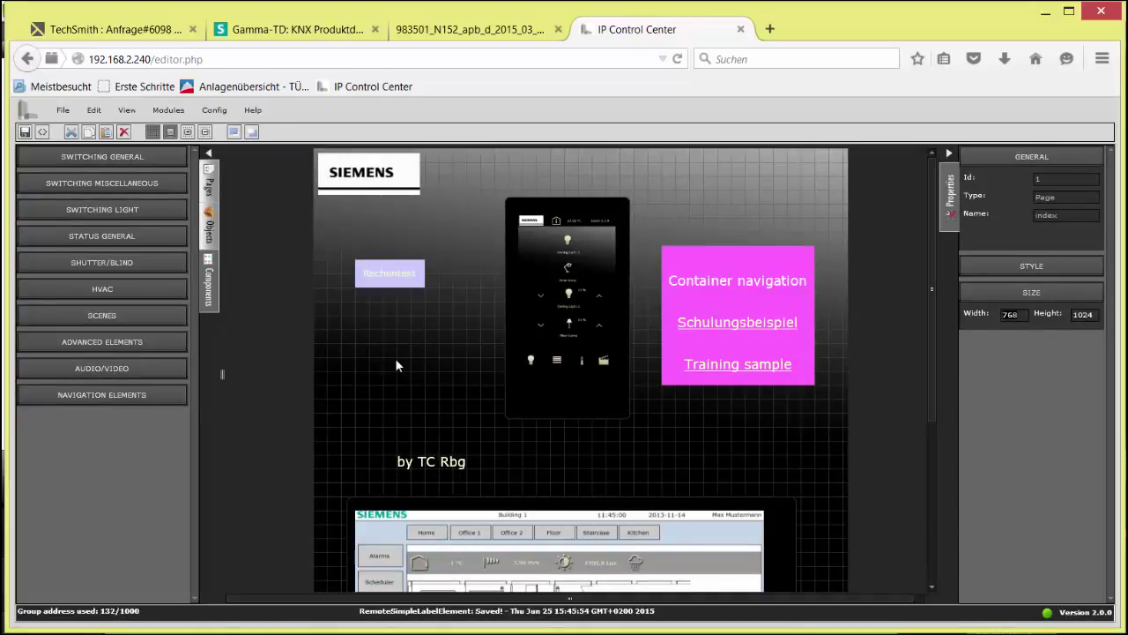
pyautogui.click(63, 109)
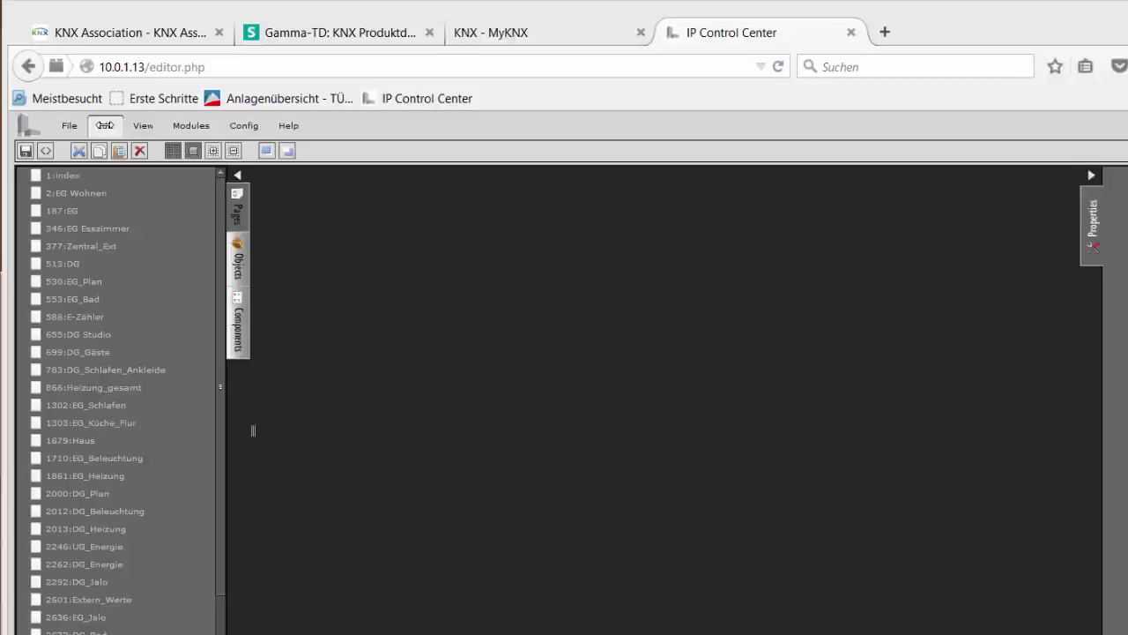
# Show the Edit menu's commands, then the View menu's panel choices
pyautogui.click(105, 125)
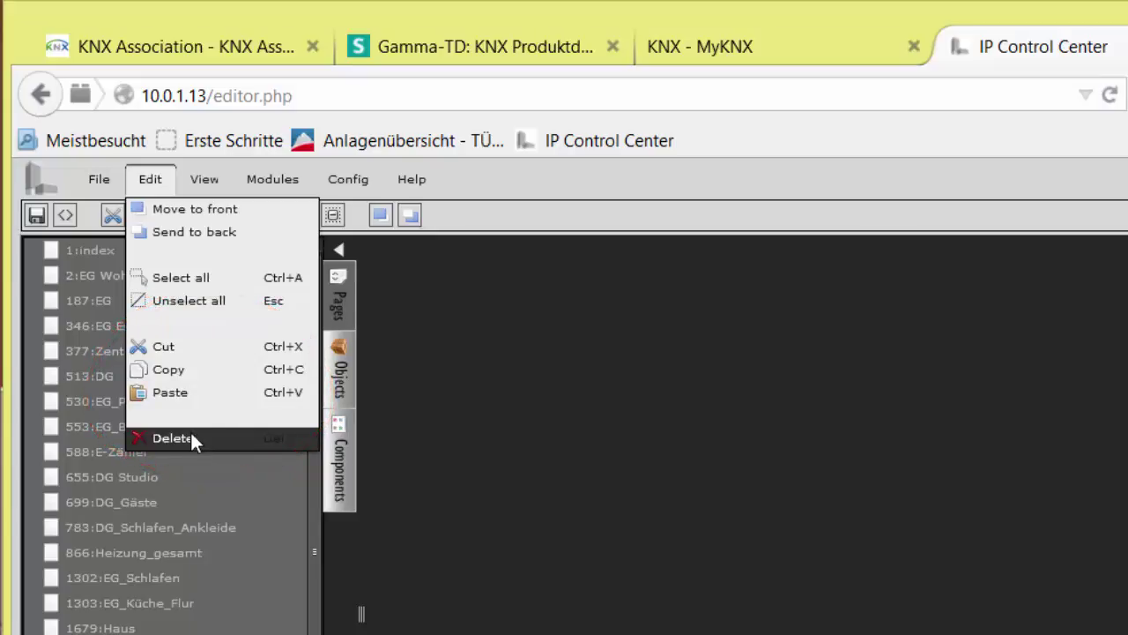
pyautogui.click(204, 182)
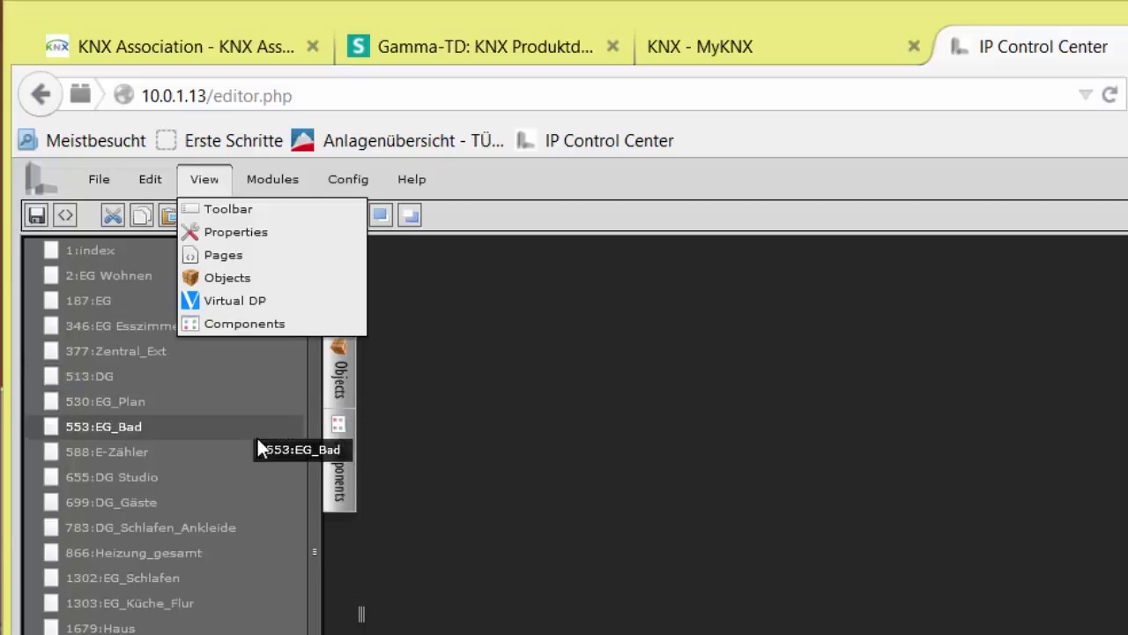
# Browse the Objects, Group addresses and Modules lists in the side panel
pyautogui.click(389, 351)
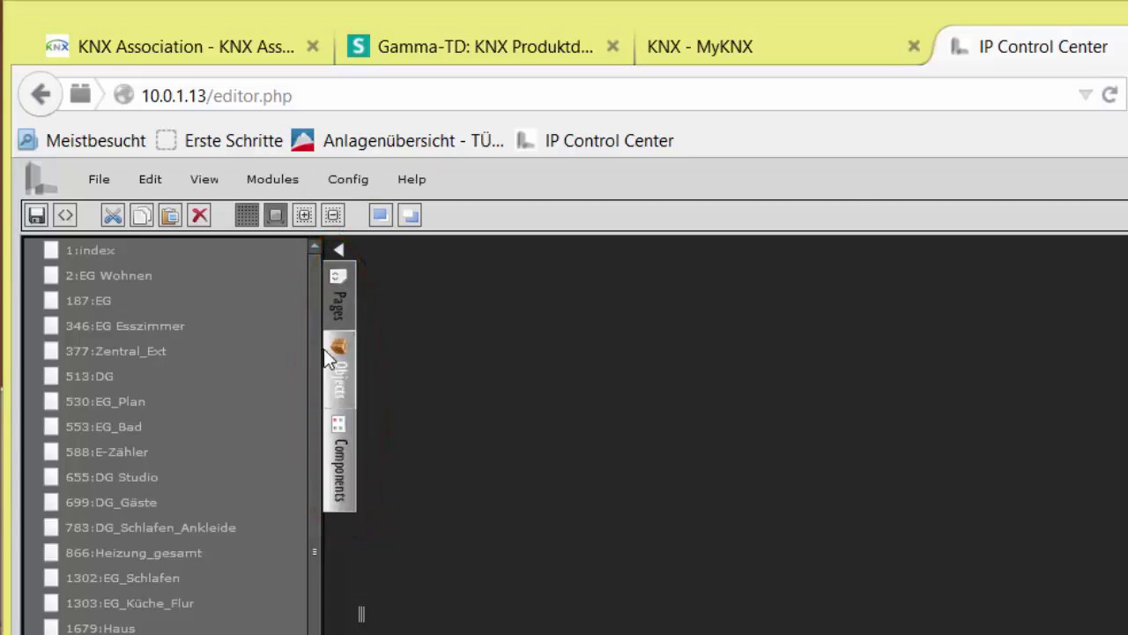
pyautogui.click(339, 374)
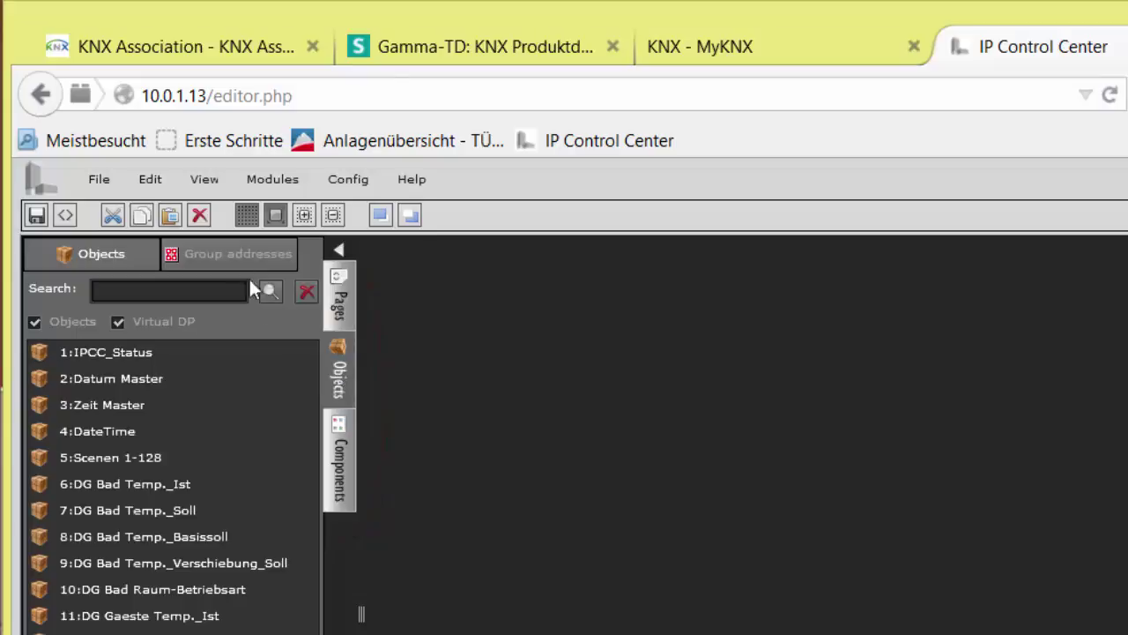
pyautogui.click(207, 258)
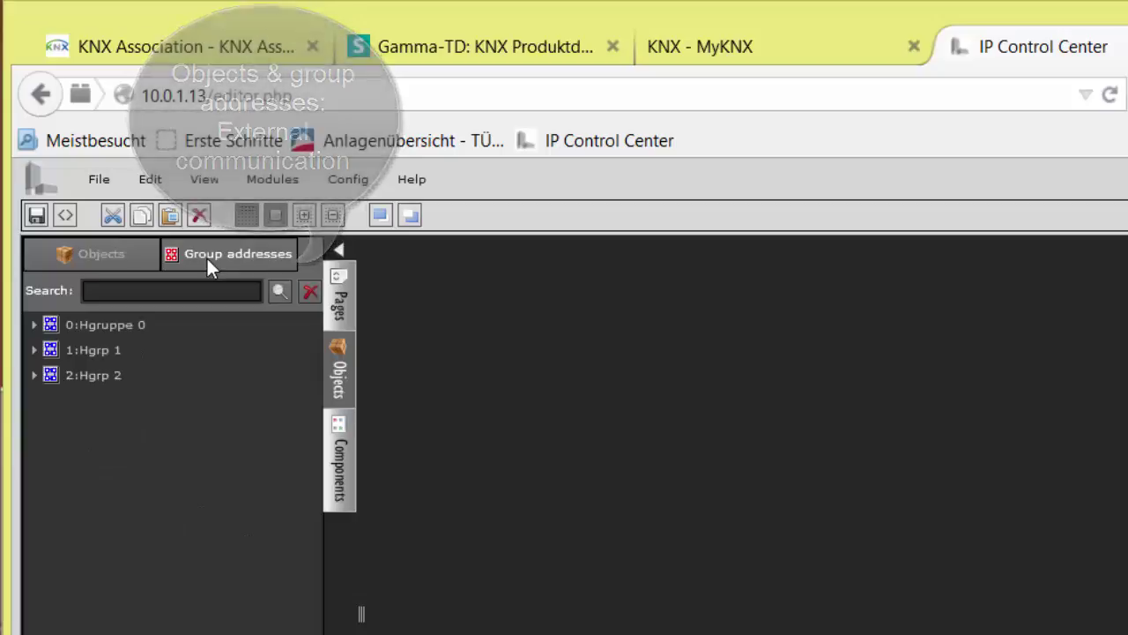
pyautogui.click(104, 259)
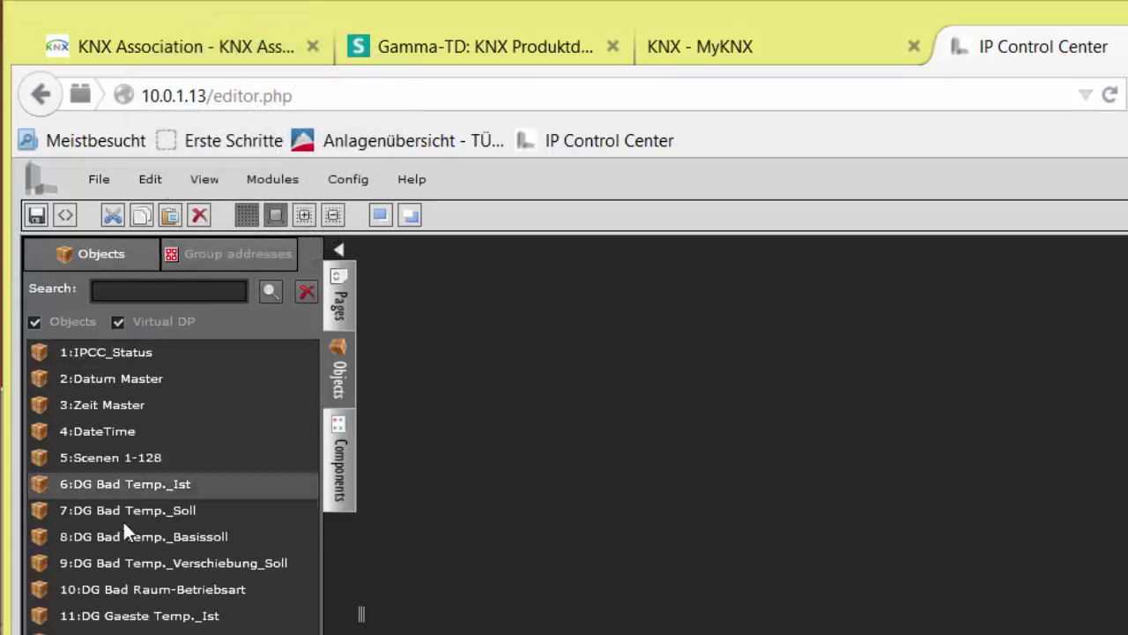
pyautogui.scroll(-20, 172, 483)
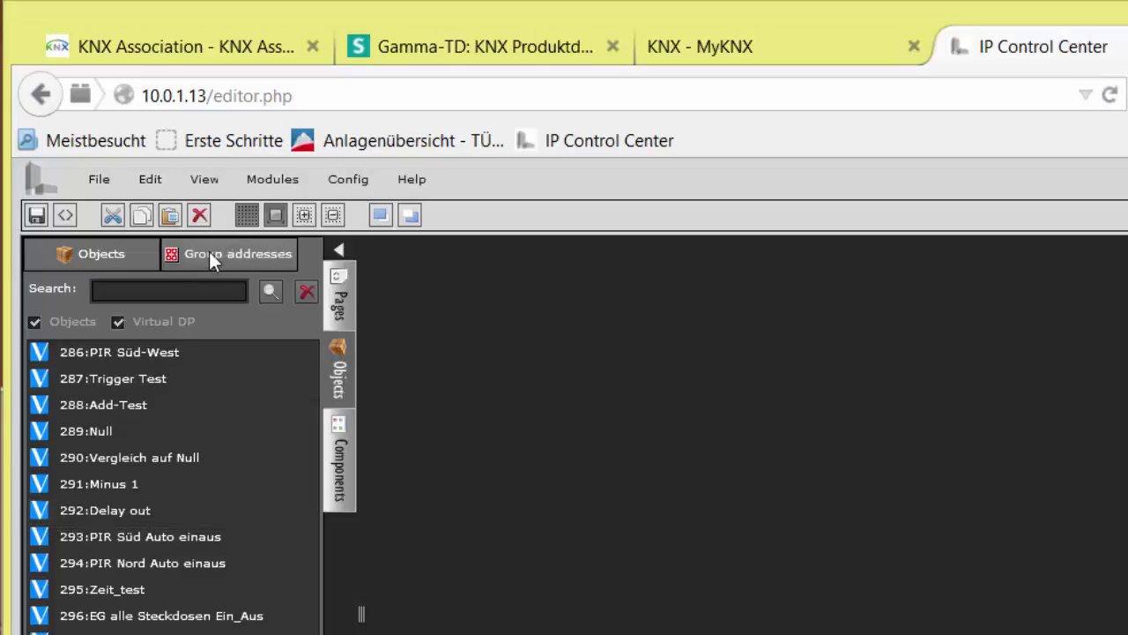
pyautogui.click(262, 181)
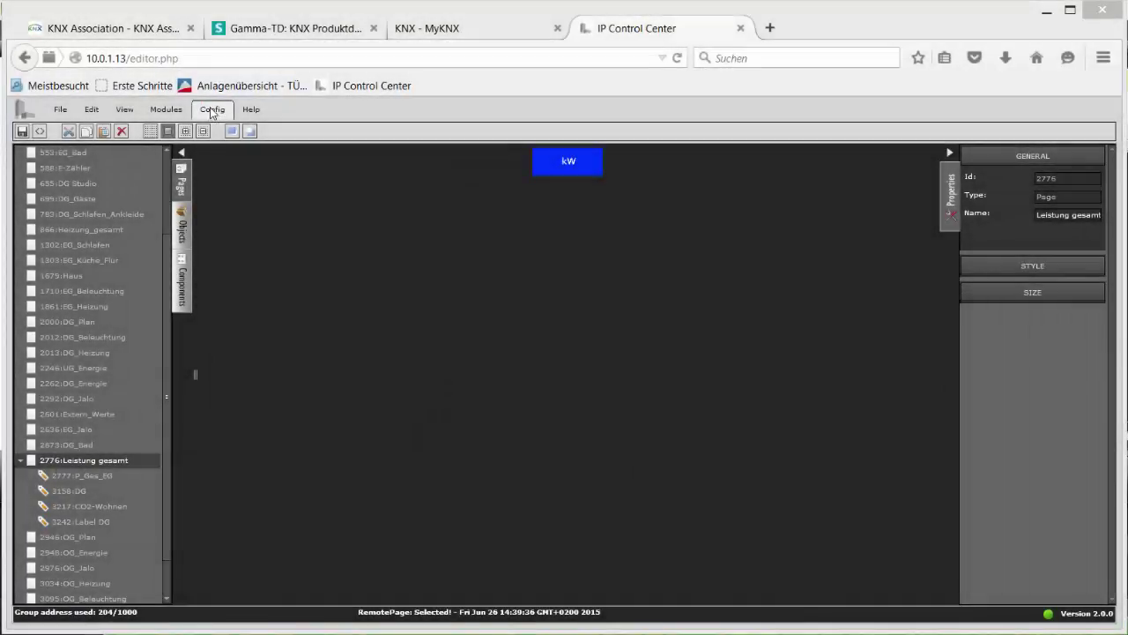
# Check Config's interface language and component style choices, keeping Black_magic.xml unchanged
pyautogui.click(212, 111)
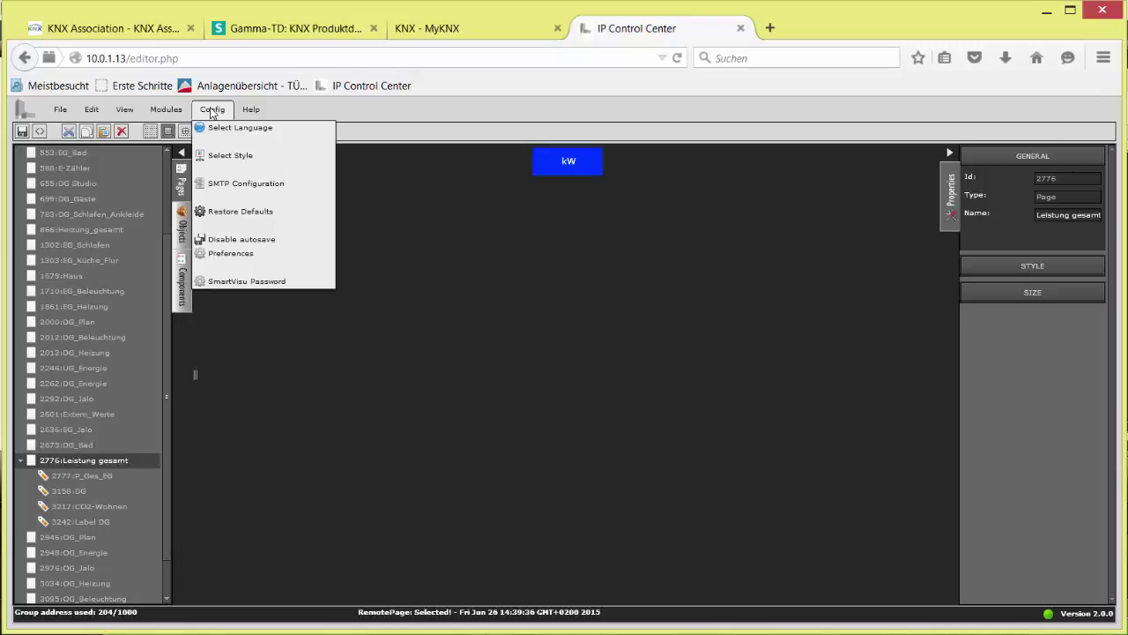
pyautogui.click(220, 130)
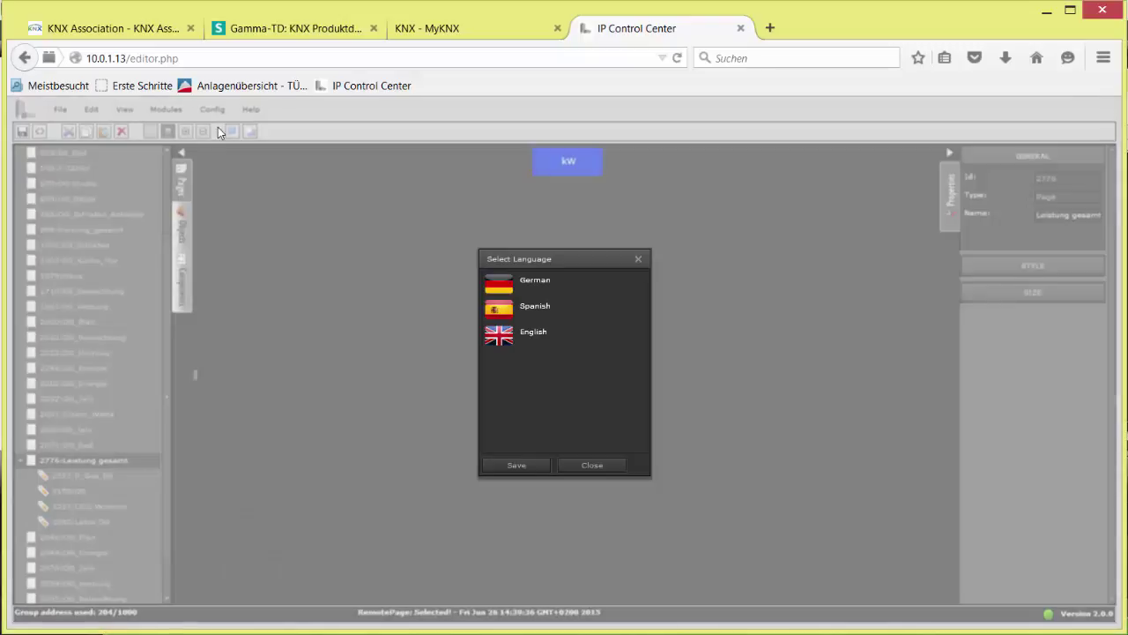
pyautogui.click(578, 462)
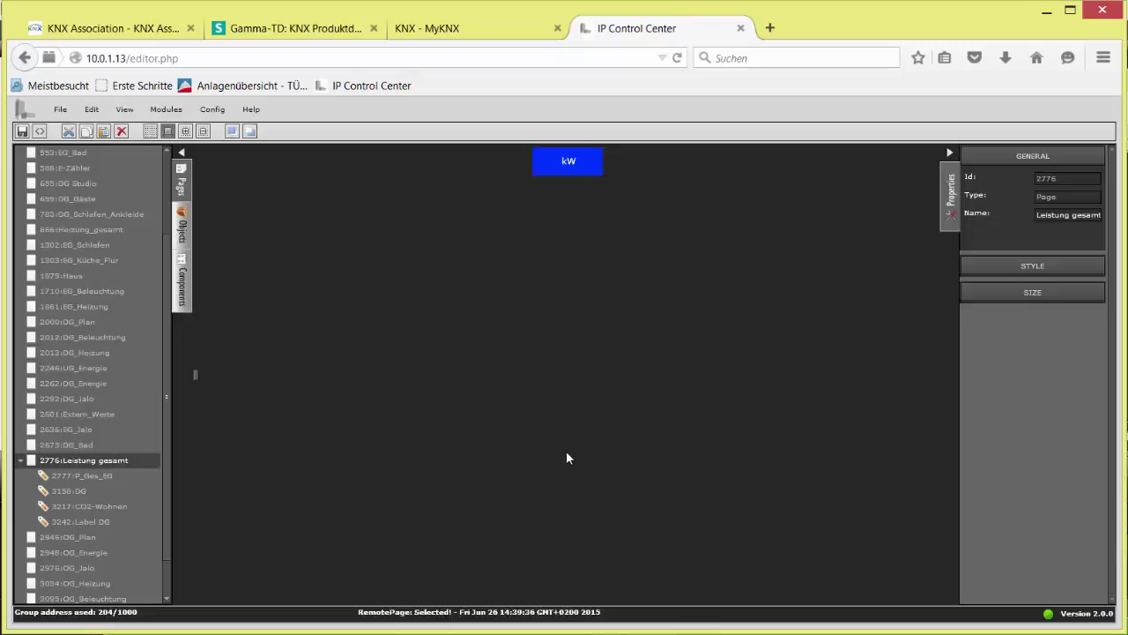
pyautogui.click(223, 112)
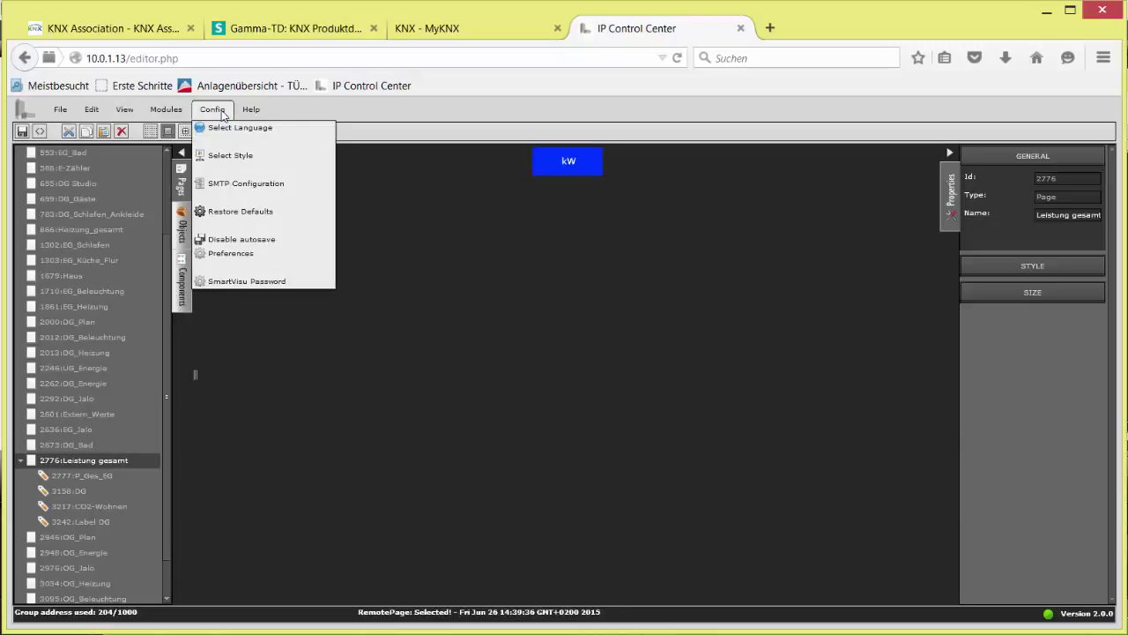
pyautogui.click(226, 160)
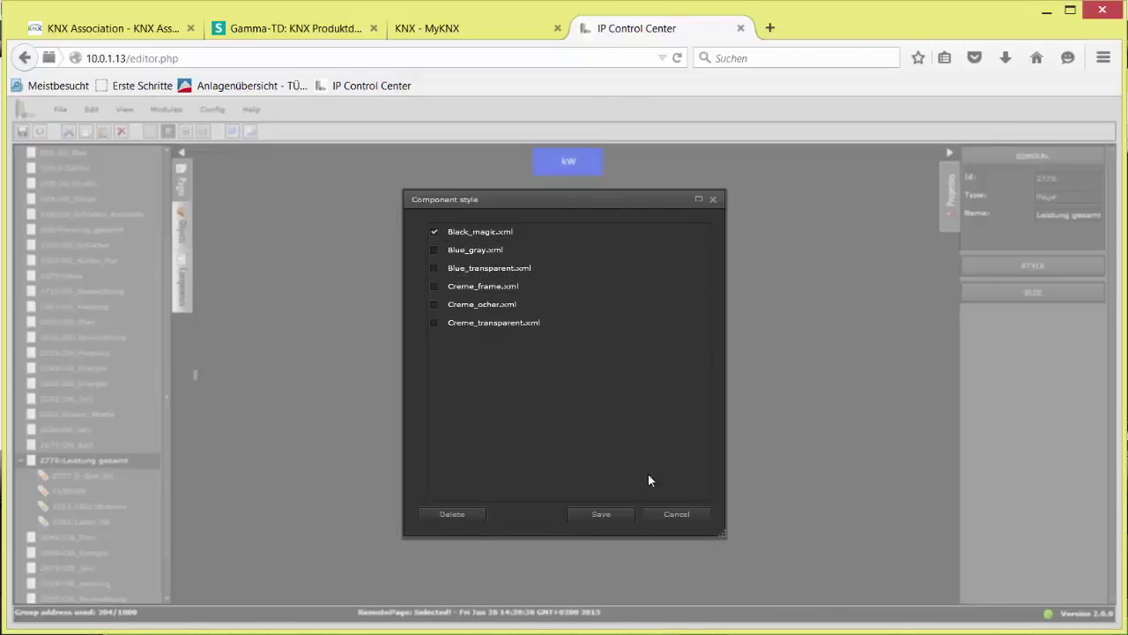
pyautogui.click(667, 513)
pyautogui.click(212, 109)
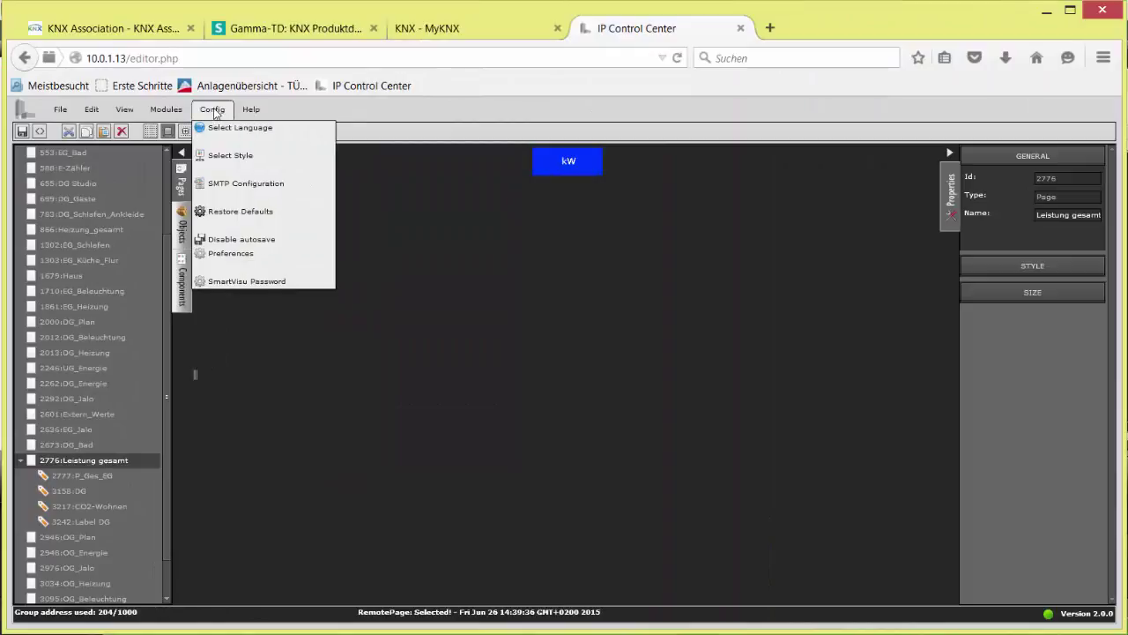
# Open Config > SMTP Configuration to view the e-mail settings
pyautogui.click(227, 185)
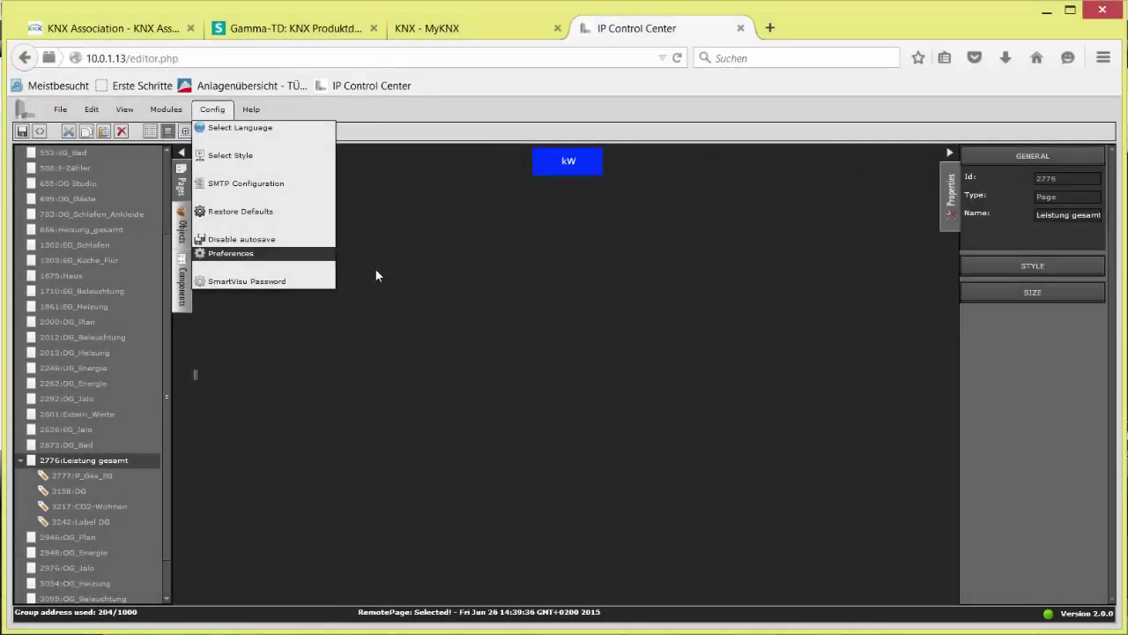
# Open Preferences and cancel, keeping the read-request settings unchanged
pyautogui.click(238, 255)
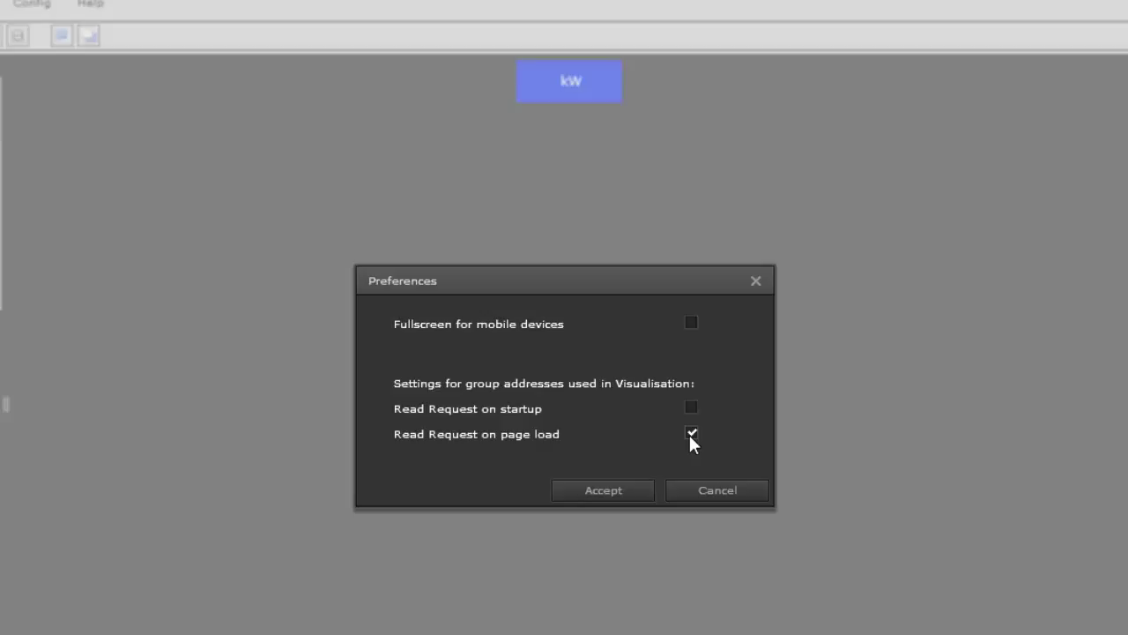
pyautogui.click(704, 485)
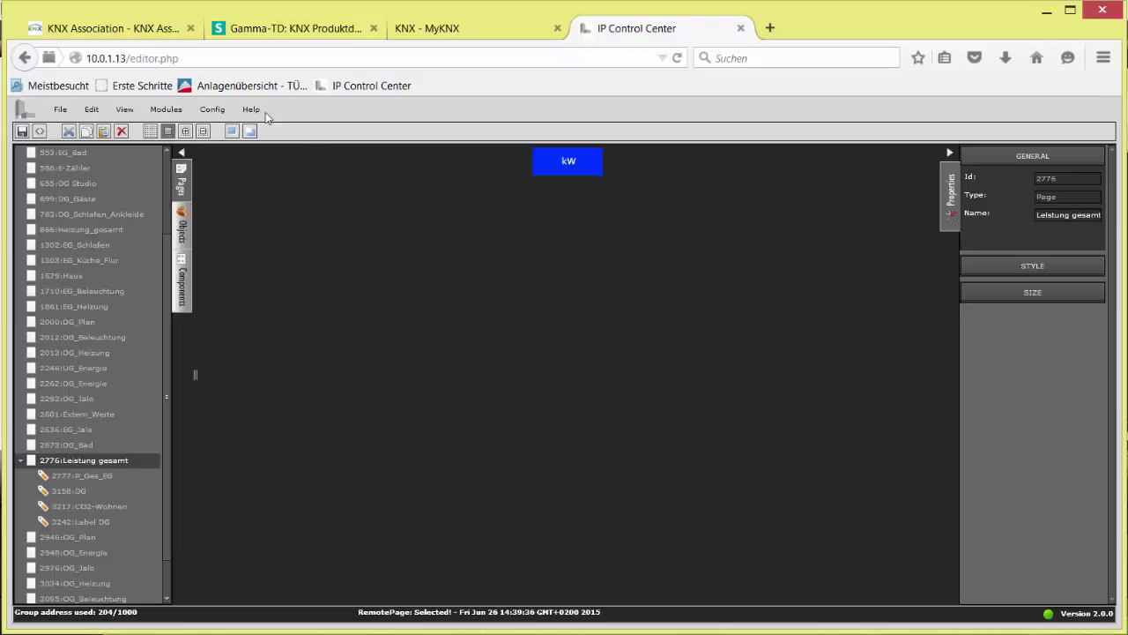
# Open Config > SmartVisu Password to view the editor password setting
pyautogui.click(212, 110)
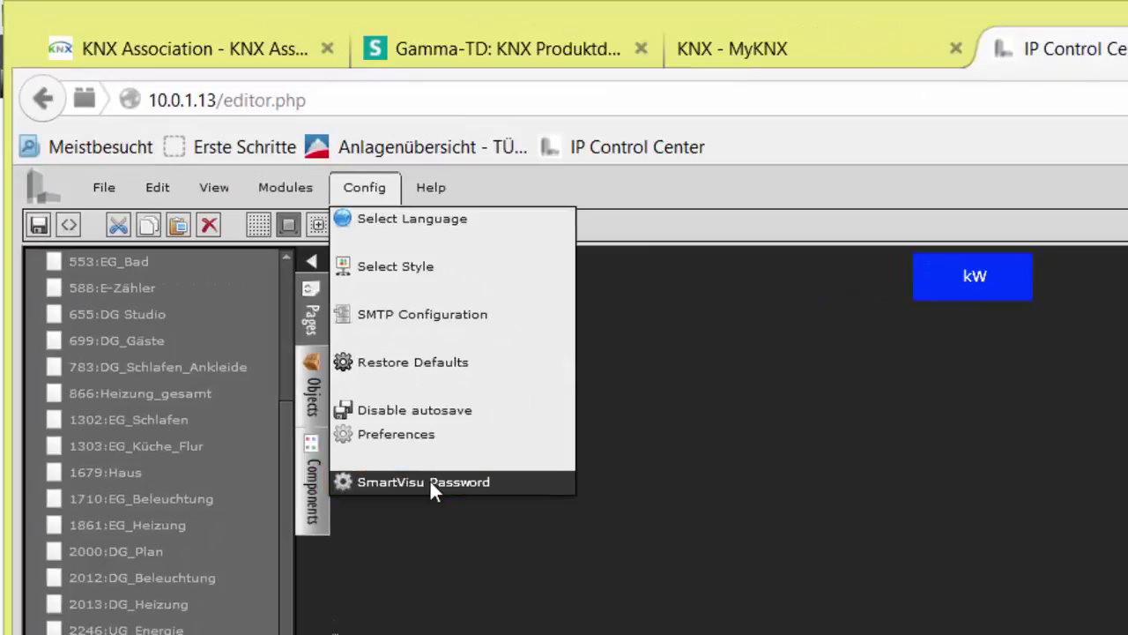
pyautogui.click(429, 482)
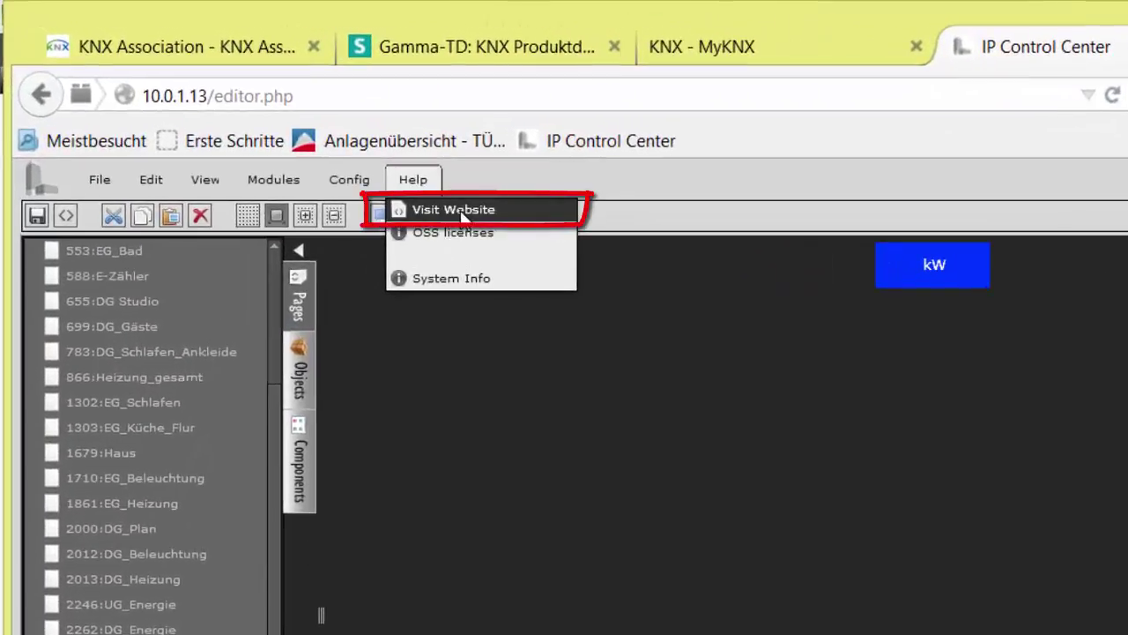
# View the OSS licences, return to the editor tab, and show Help > System Info
pyautogui.click(421, 235)
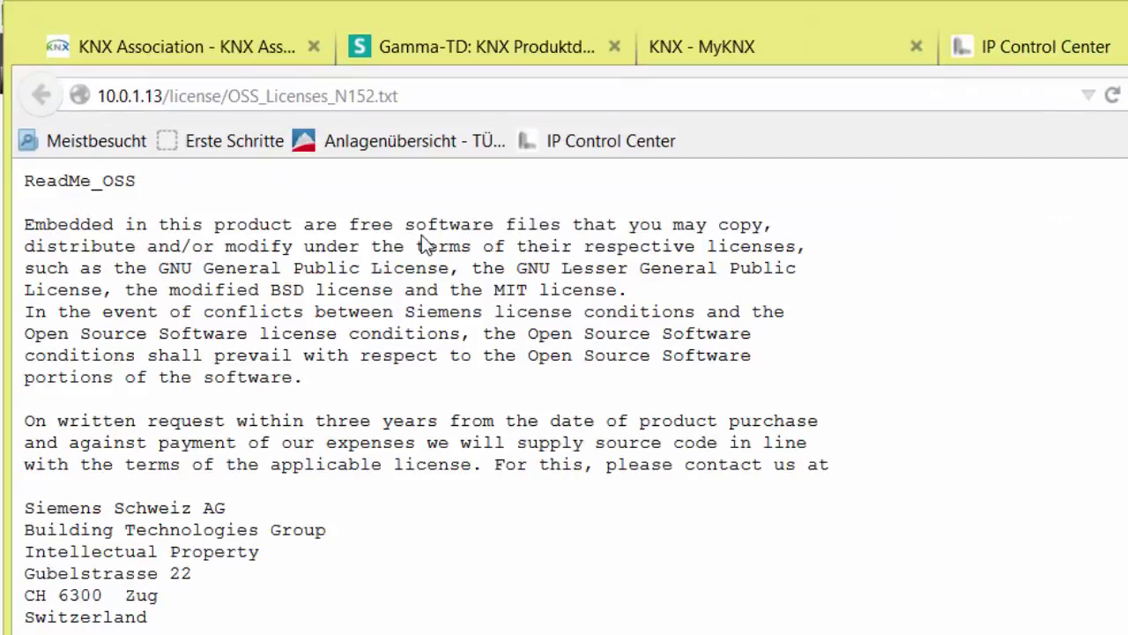
pyautogui.click(608, 31)
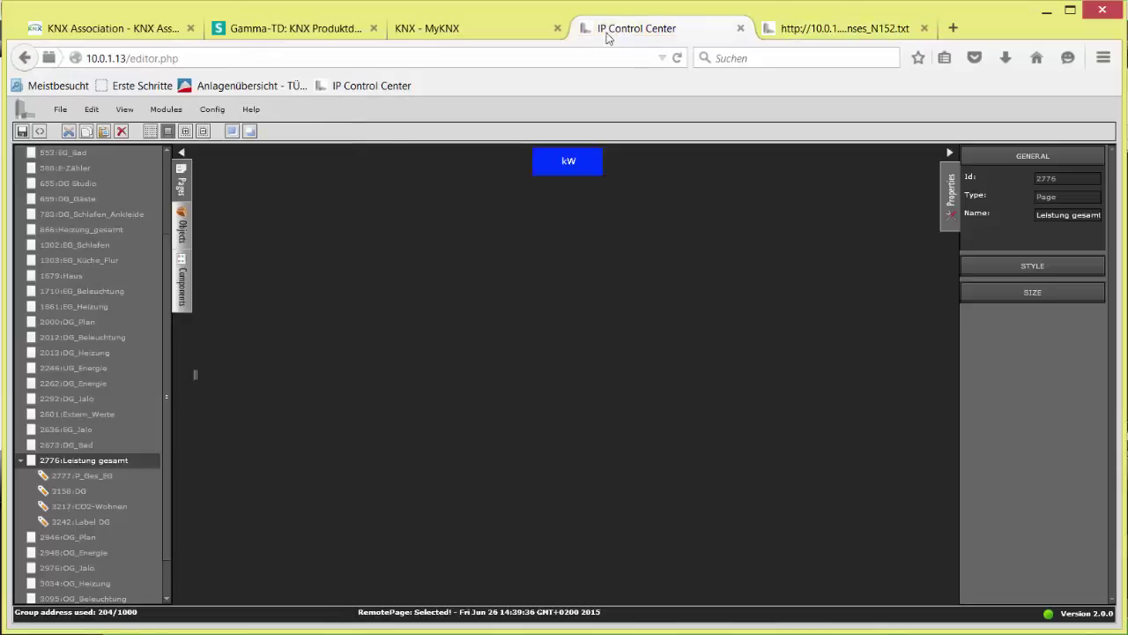
pyautogui.click(296, 131)
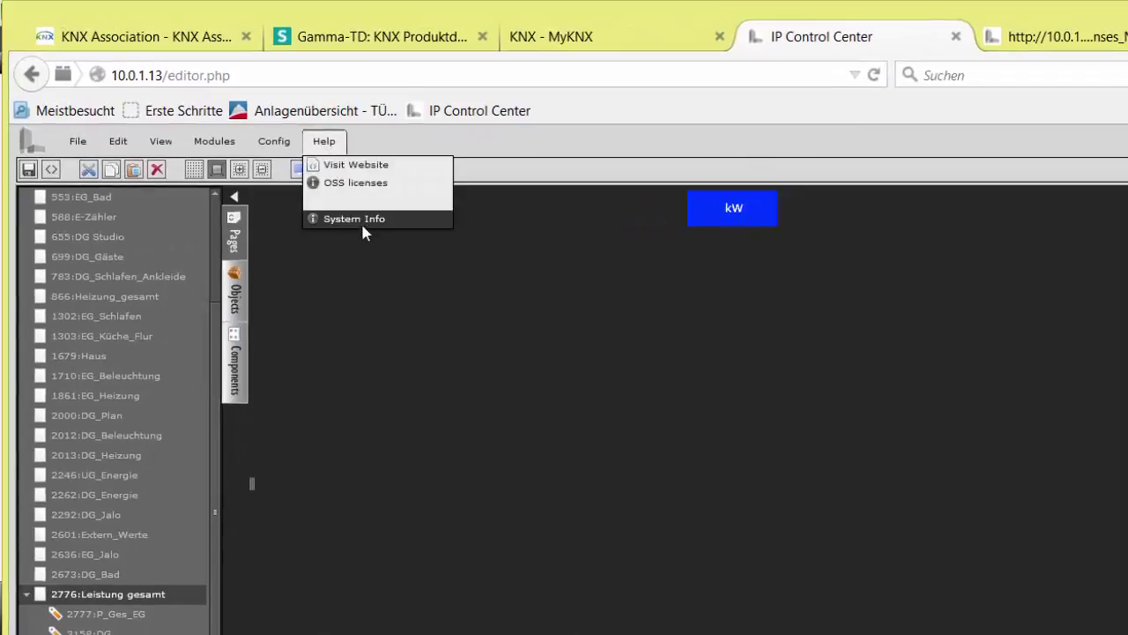
pyautogui.click(357, 220)
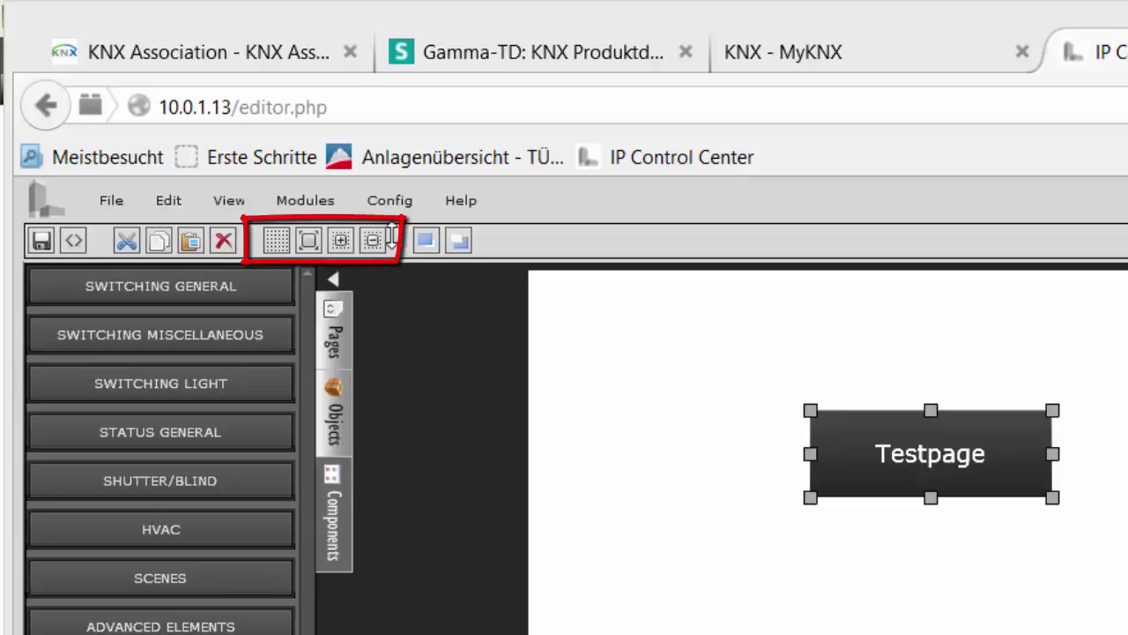
# Toggle the grid and snap-to-grid on and off, leaving the grid shown on the canvas
pyautogui.click(277, 245)
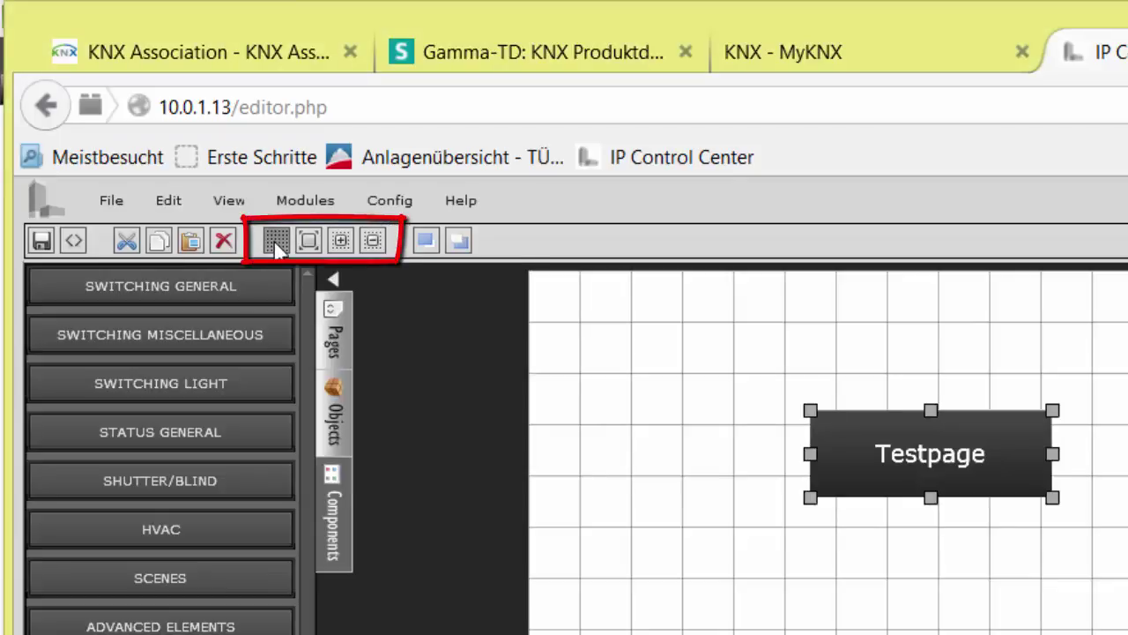
pyautogui.click(277, 245)
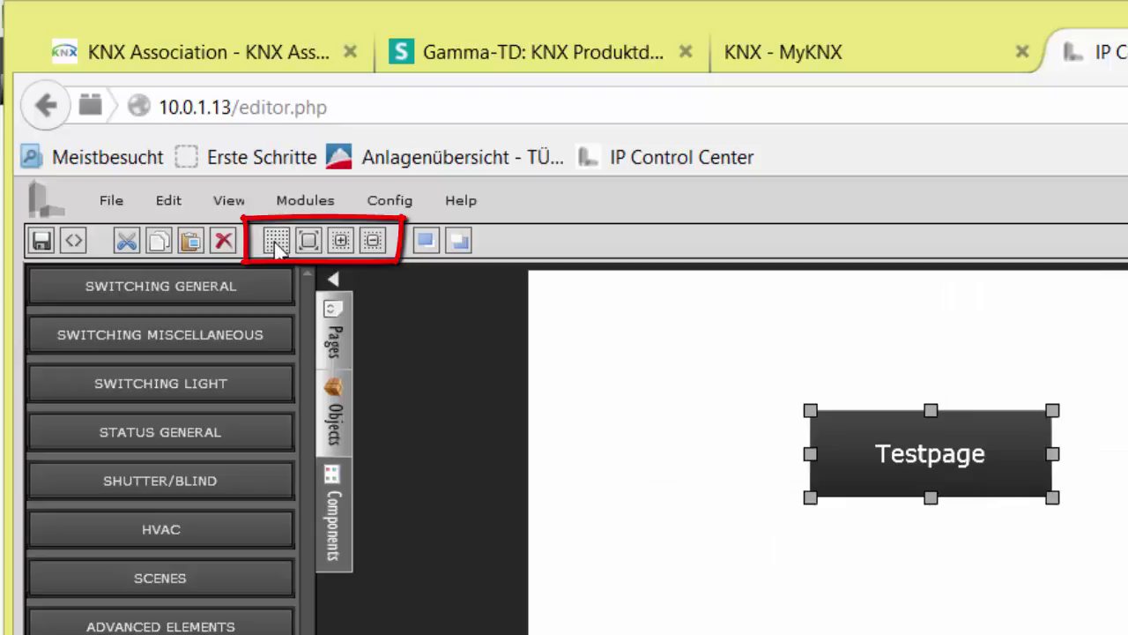
pyautogui.click(310, 243)
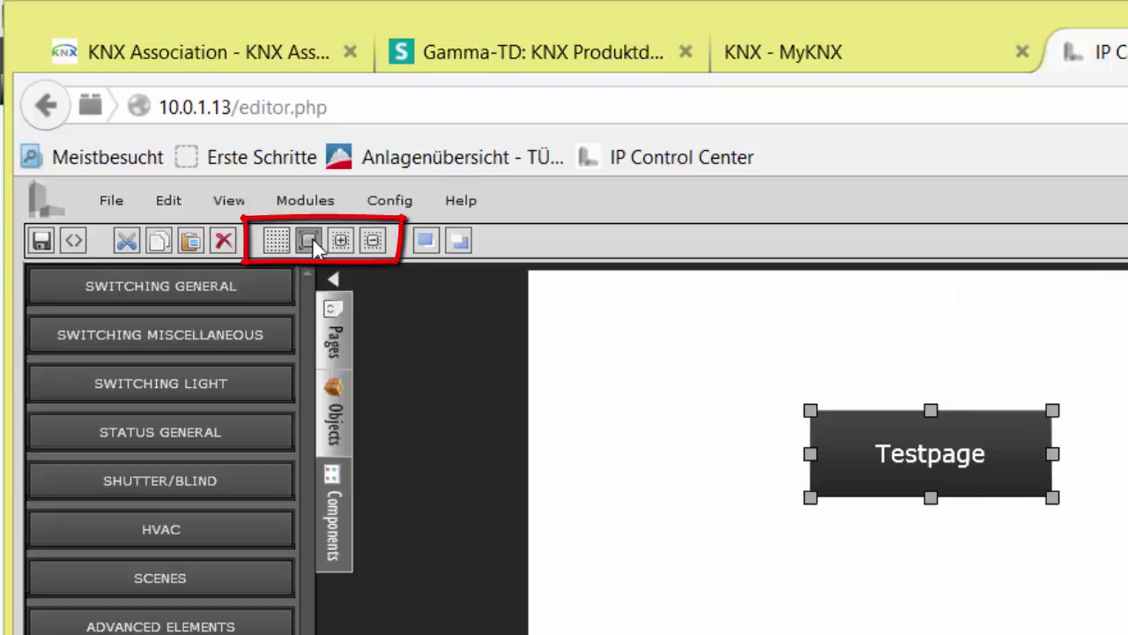
pyautogui.click(315, 247)
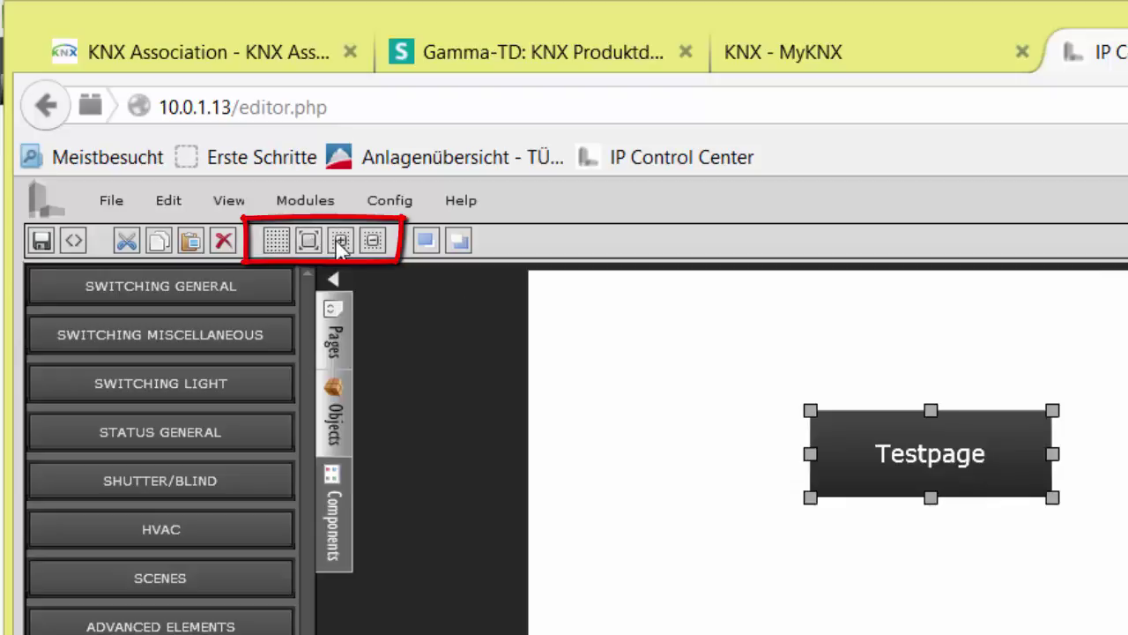
pyautogui.click(277, 242)
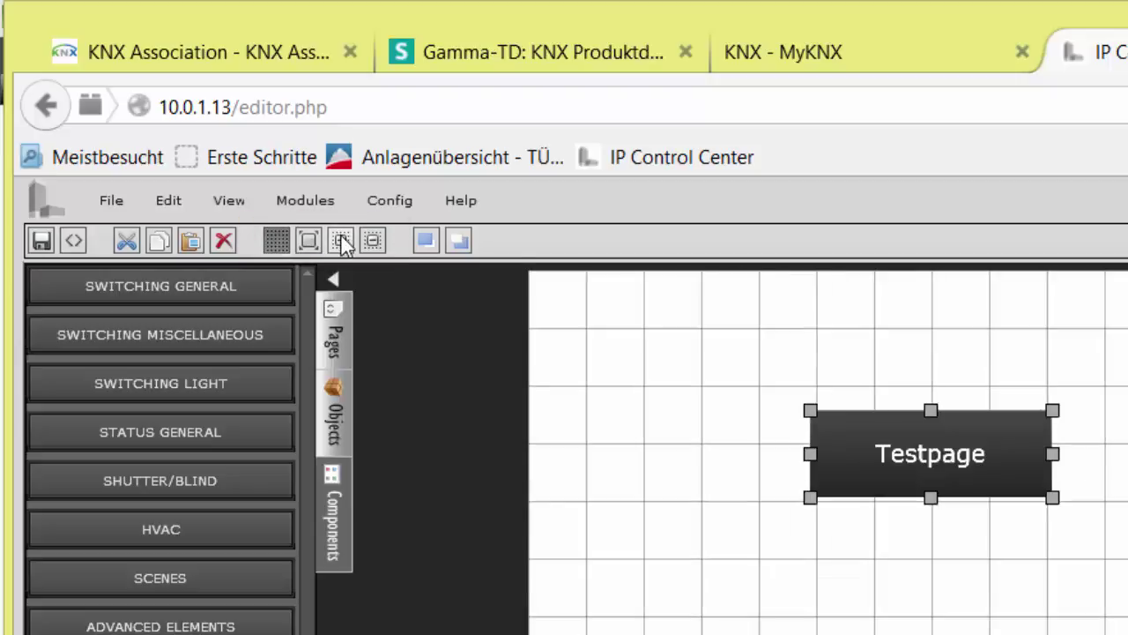
# Make the grid spacing progressively finer behind the Testpage button
pyautogui.click(342, 246)
pyautogui.click(374, 243)
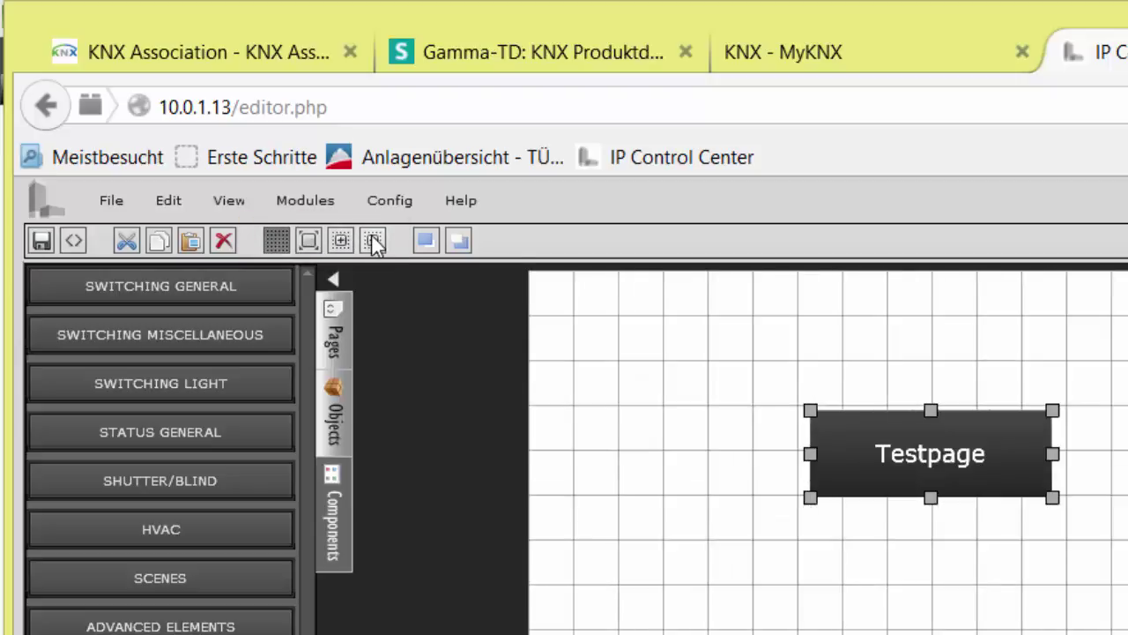
pyautogui.click(374, 244)
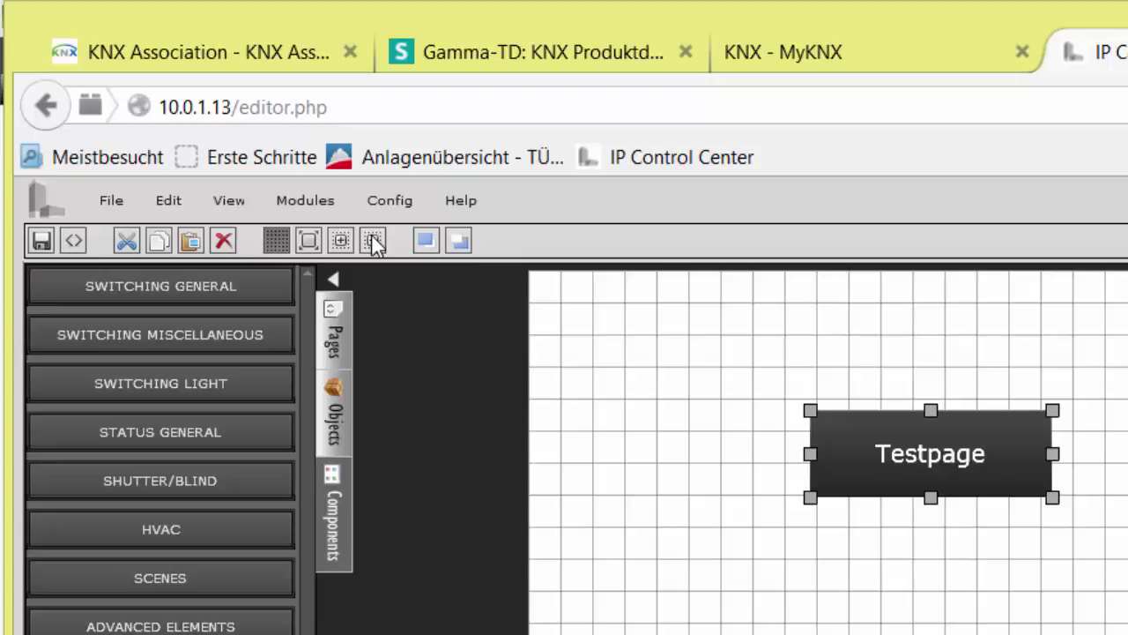
# Reposition the Testpage button on the grid and slightly trim its height and width
pyautogui.click(277, 242)
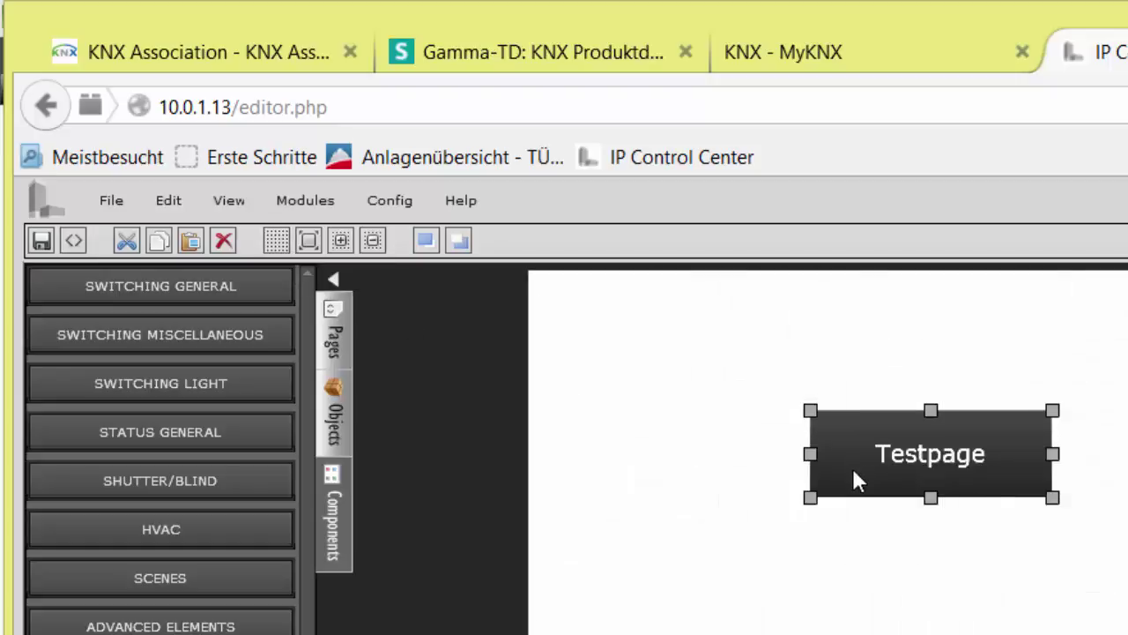
pyautogui.moveTo(905, 456); pyautogui.dragTo(967, 502)
pyautogui.click(277, 245)
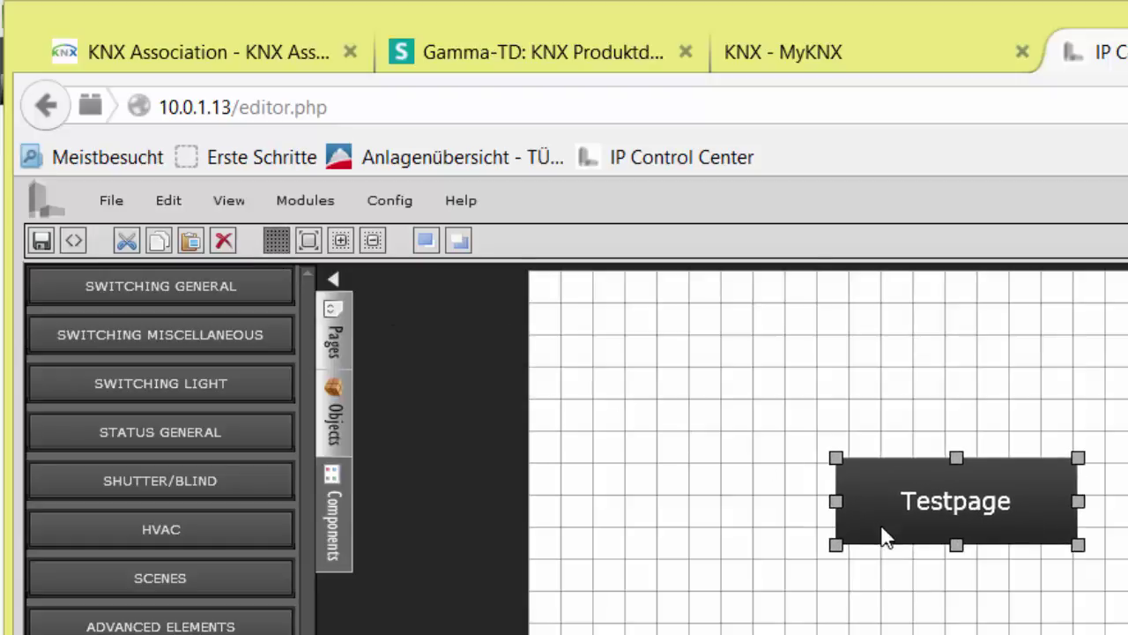
pyautogui.moveTo(879, 512); pyautogui.dragTo(871, 490)
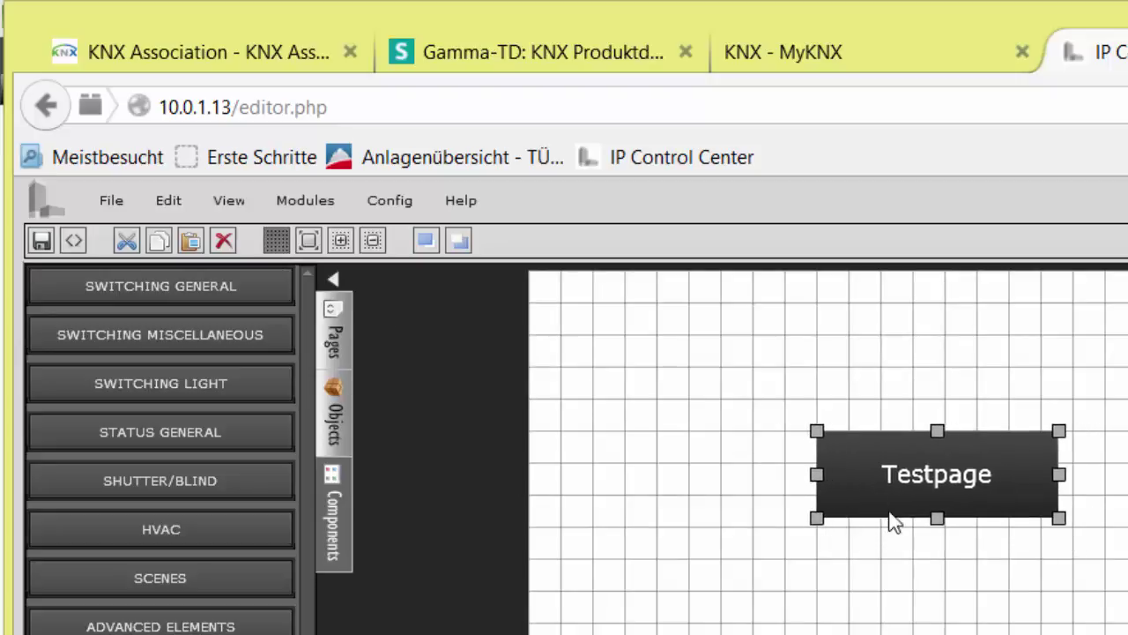
pyautogui.moveTo(937, 521); pyautogui.dragTo(937, 517)
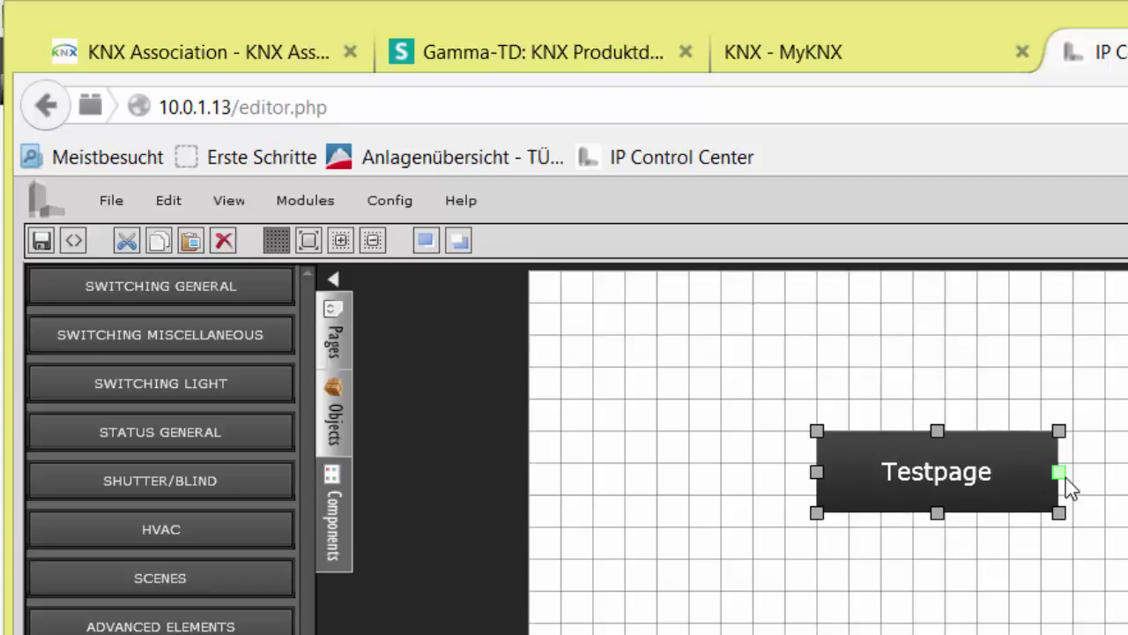
pyautogui.moveTo(1066, 478)
pyautogui.mouseDown()
pyautogui.moveTo(1051, 478)
pyautogui.moveTo(1066, 478)
pyautogui.mouseUp()
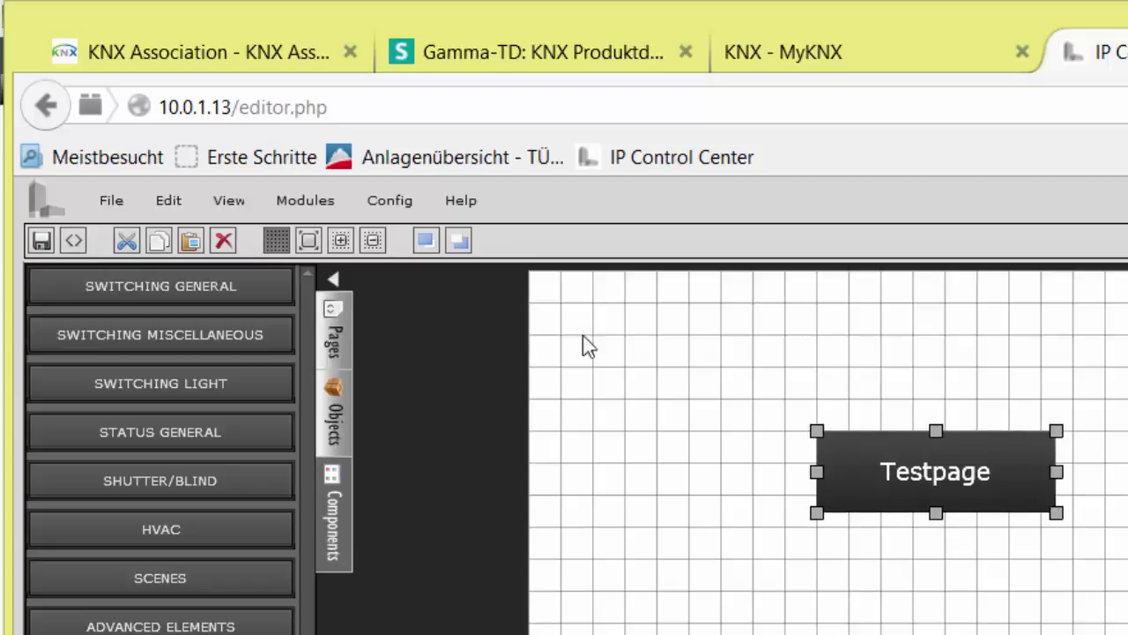
# With snap-to-grid on, stretch the Testpage button wider and taller to grid lines
pyautogui.click(307, 240)
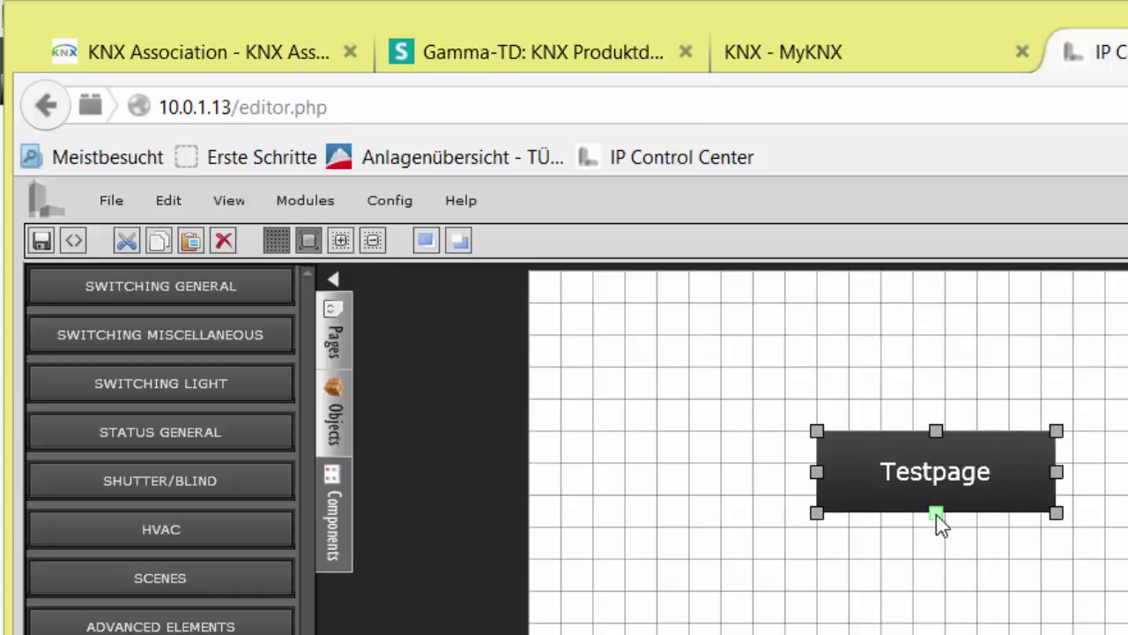
pyautogui.moveTo(937, 515); pyautogui.dragTo(941, 522)
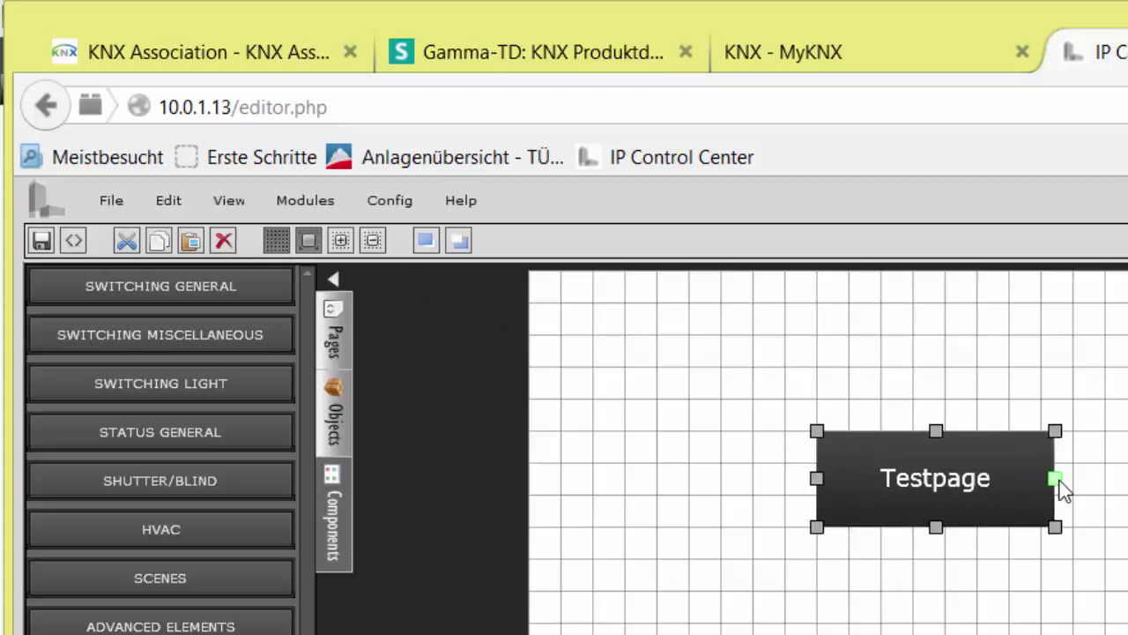
pyautogui.moveTo(1045, 479); pyautogui.dragTo(1076, 479)
pyautogui.moveTo(949, 426); pyautogui.dragTo(942, 398)
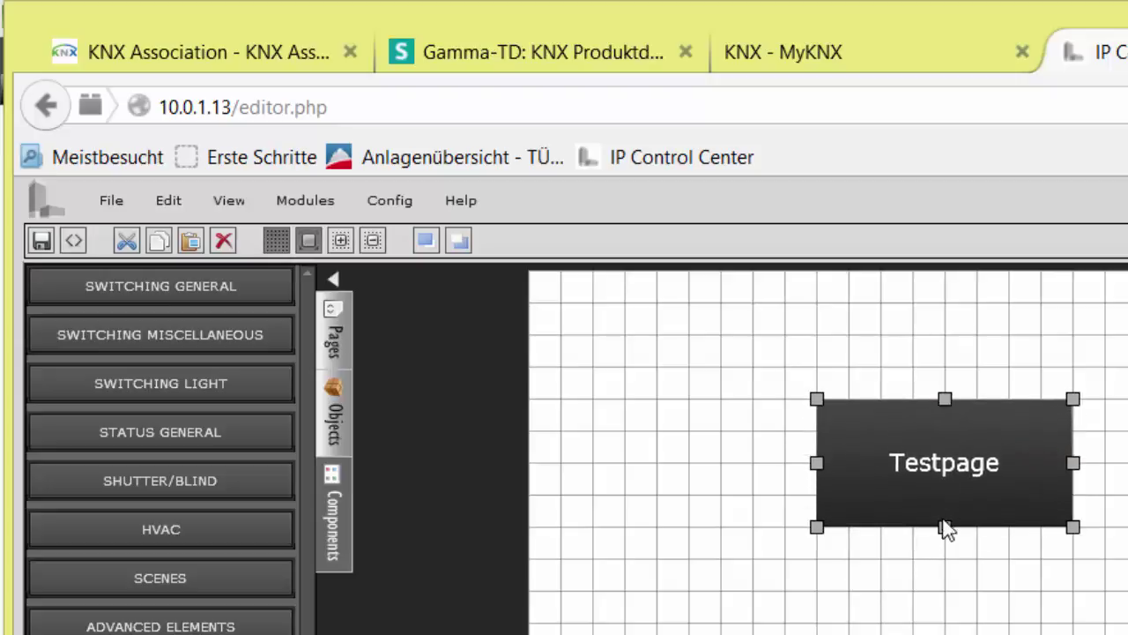
pyautogui.moveTo(944, 527); pyautogui.dragTo(946, 562)
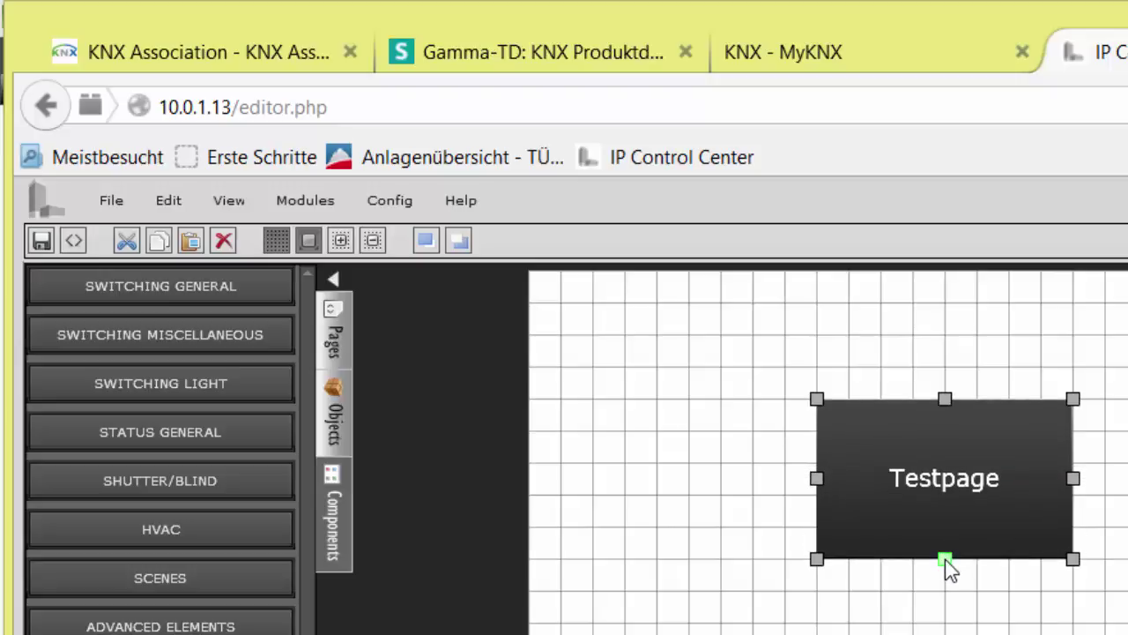